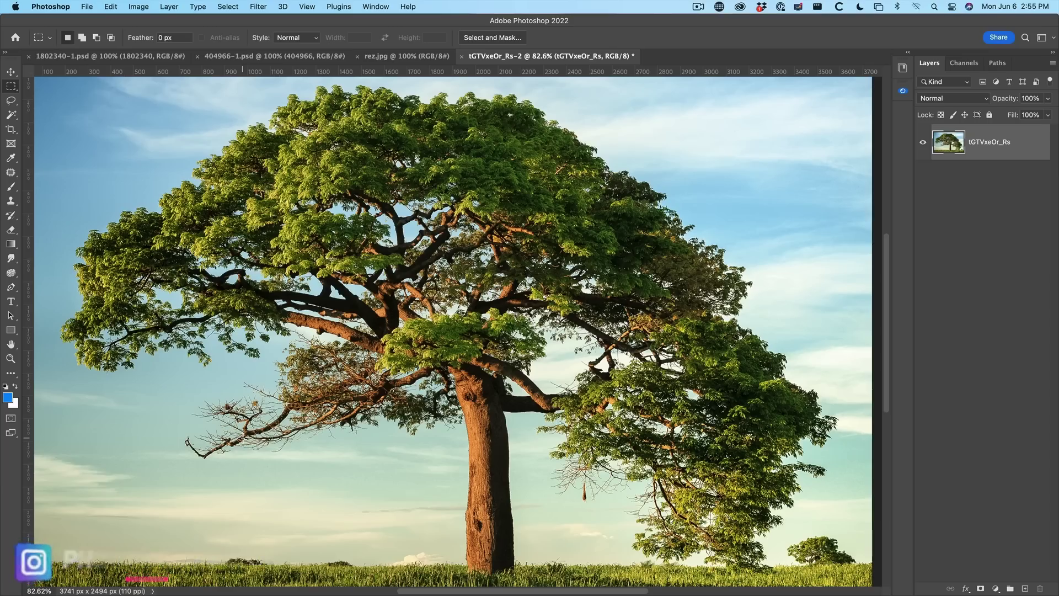
- Sharpen the tree photo with Unsharp Mask at 197% amount, 4.0 px radius, threshold 0
left_click(264, 5)
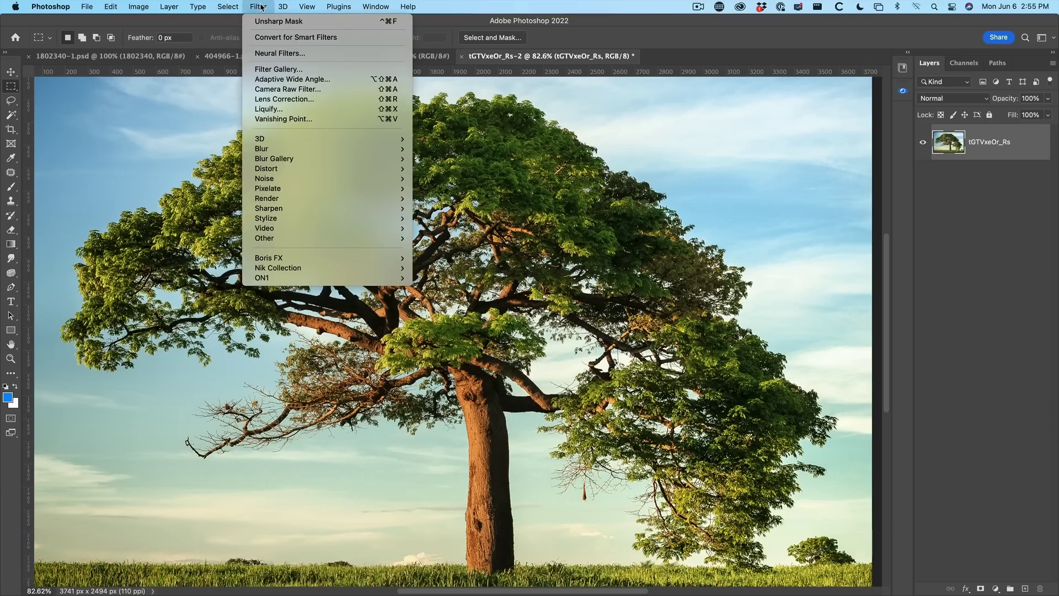
mouse_move(281, 212)
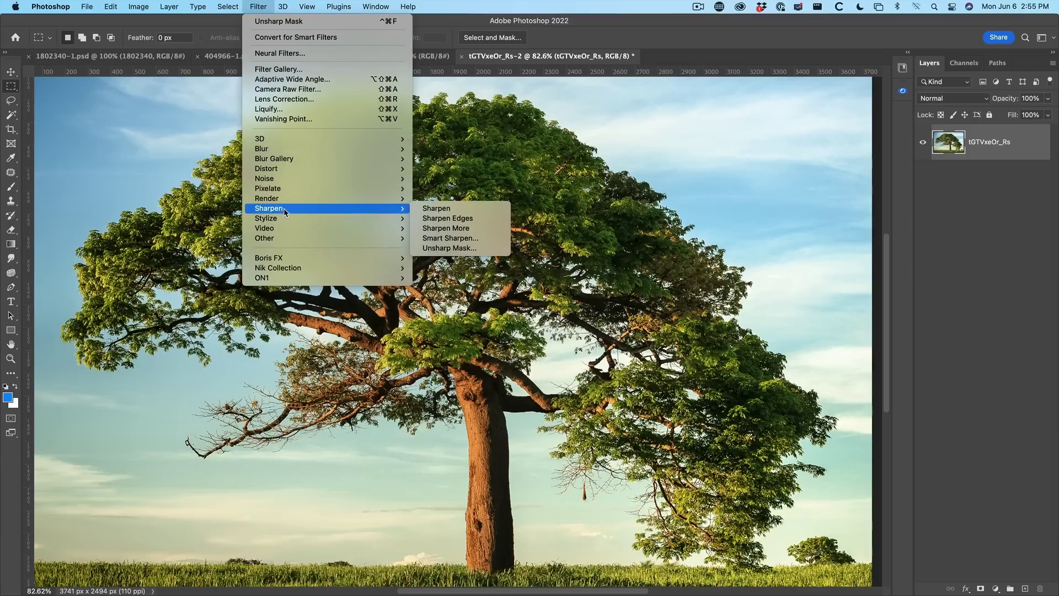
left_click(491, 248)
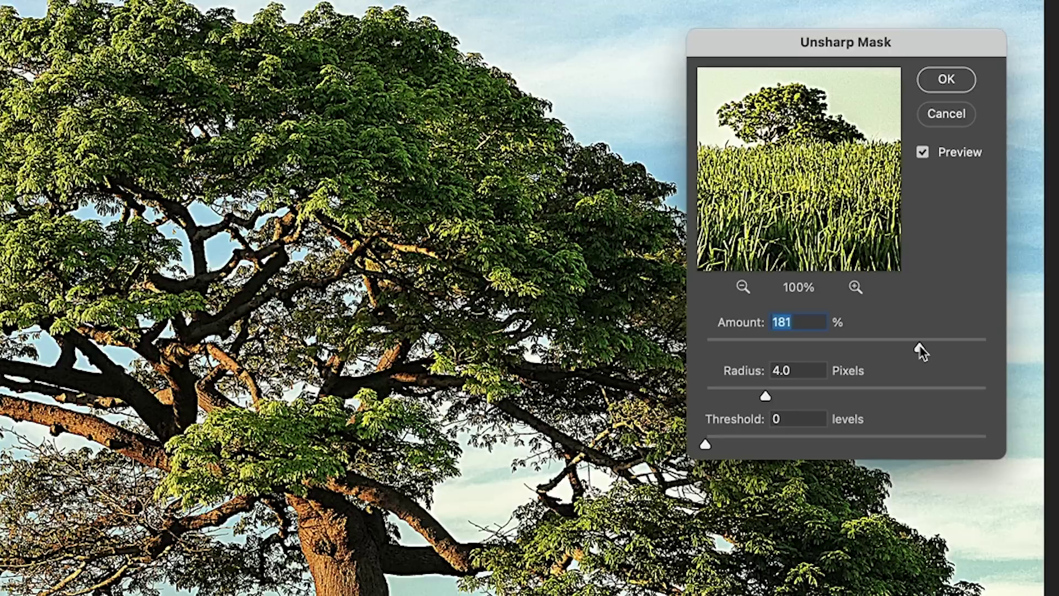
left_click_drag(921, 349, 932, 348)
left_click(960, 84)
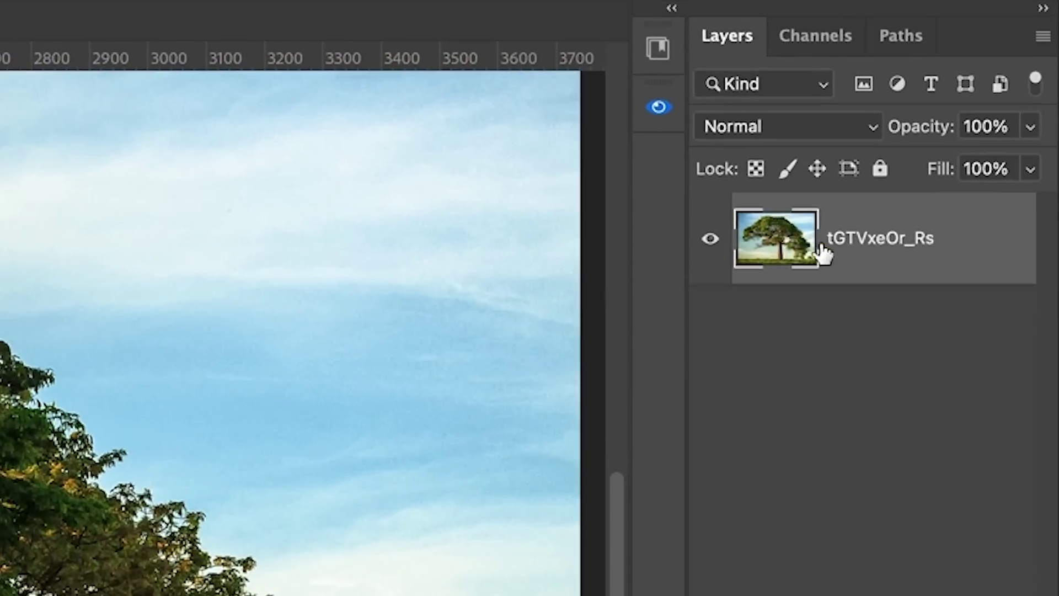
- Convert the tree layer to a smart object and apply Unsharp Mask at 242%, 2.4 px radius
right_click(993, 140)
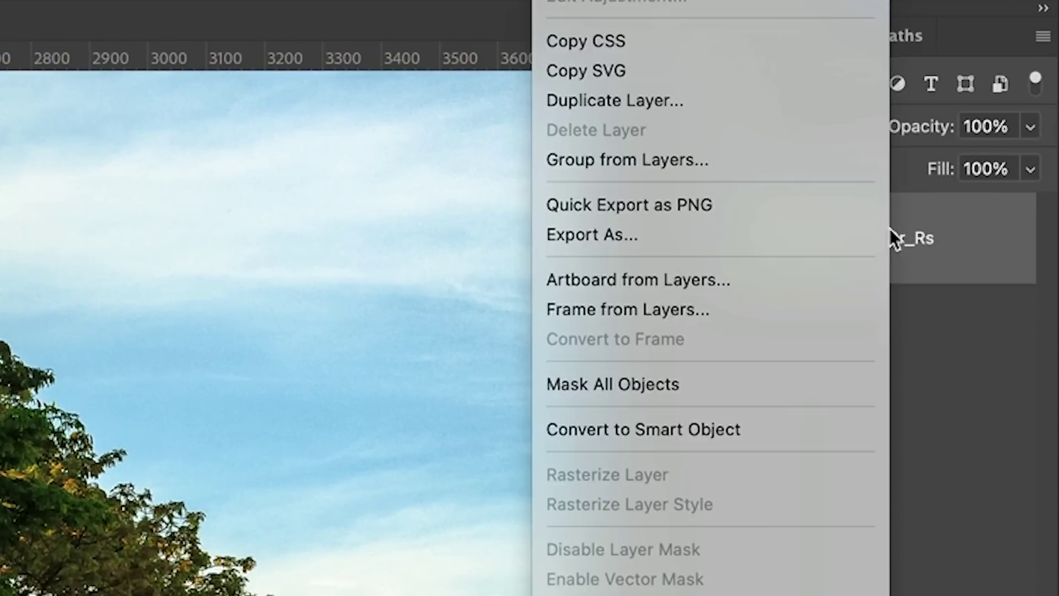
left_click(796, 430)
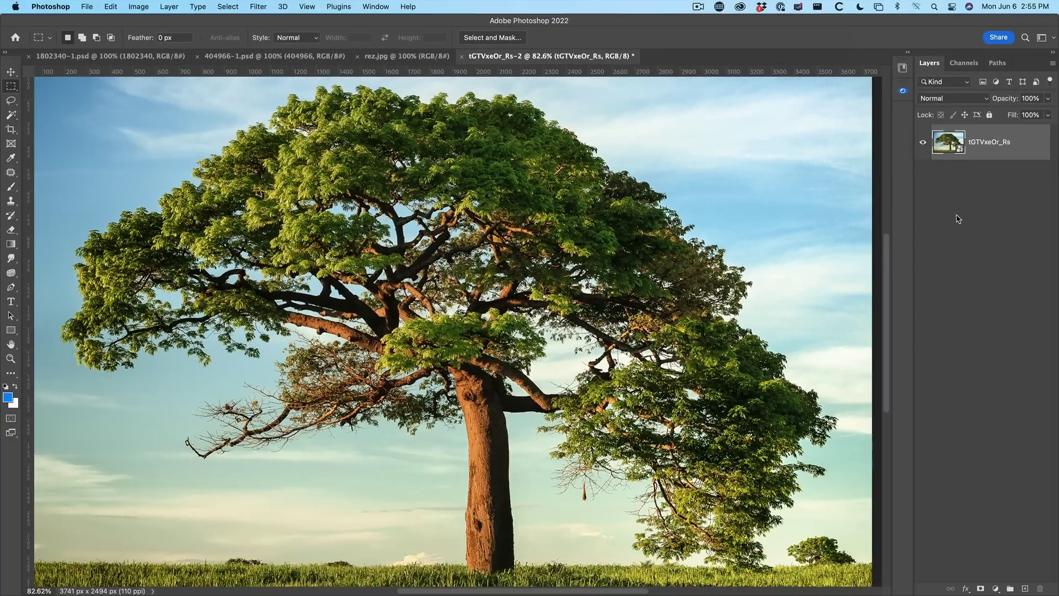
left_click(266, 8)
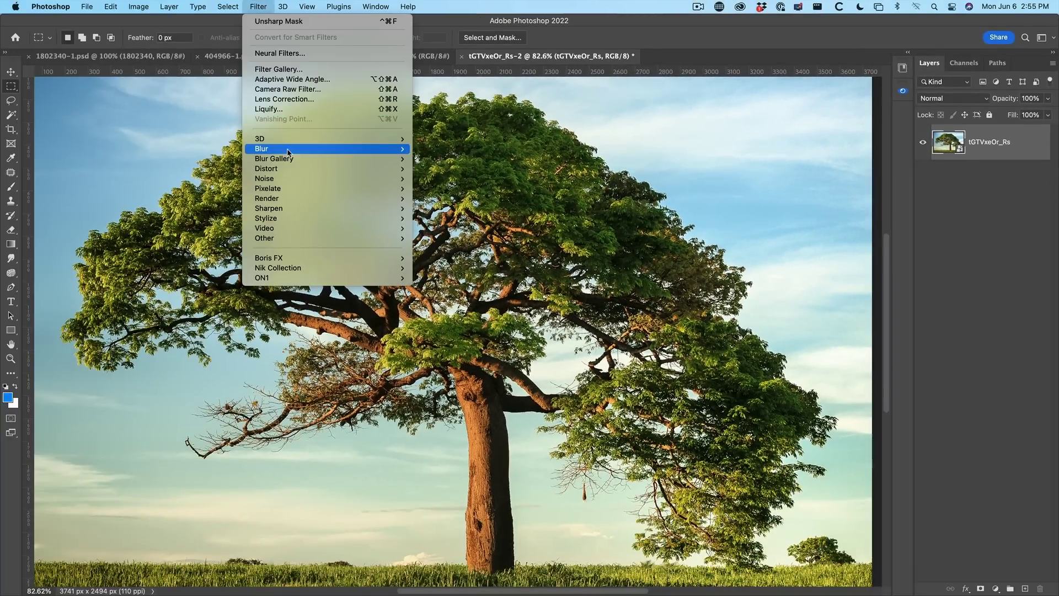
mouse_move(292, 208)
left_click(449, 247)
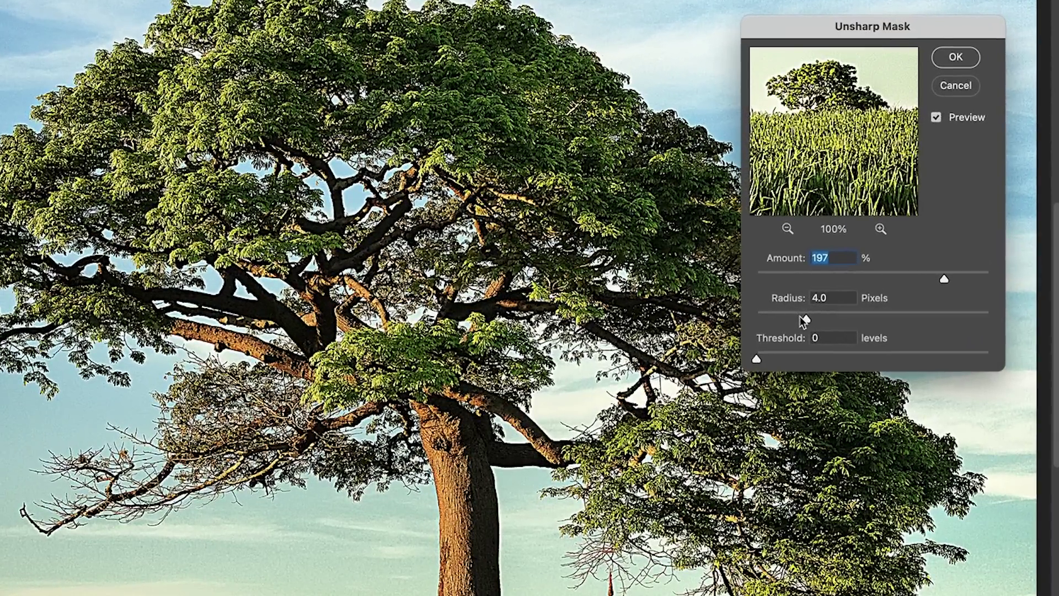
left_click_drag(803, 319, 771, 319)
mouse_move(939, 281)
left_mouse_down()
mouse_move(783, 279)
mouse_move(956, 279)
left_mouse_up()
left_click_drag(770, 319, 787, 320)
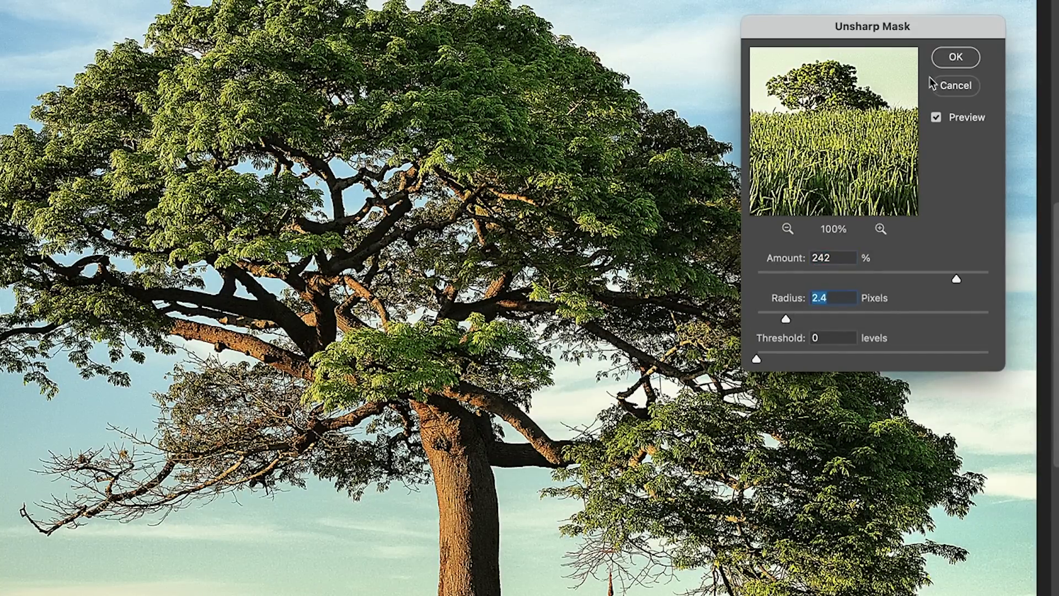
left_click(947, 65)
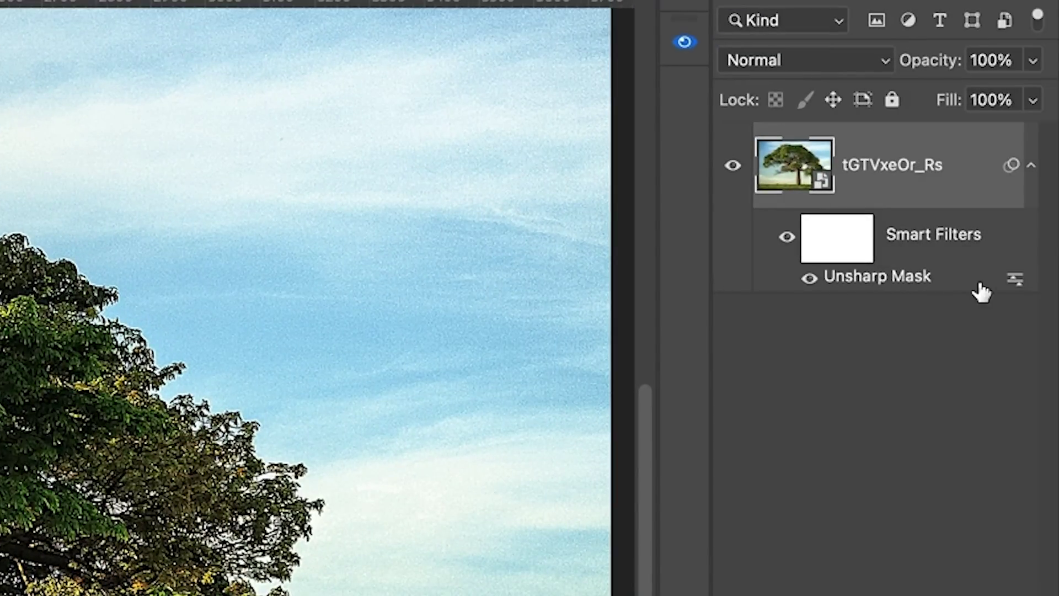
- Set the Unsharp Mask smart filter's blending mode to Darken
double_click(1014, 281)
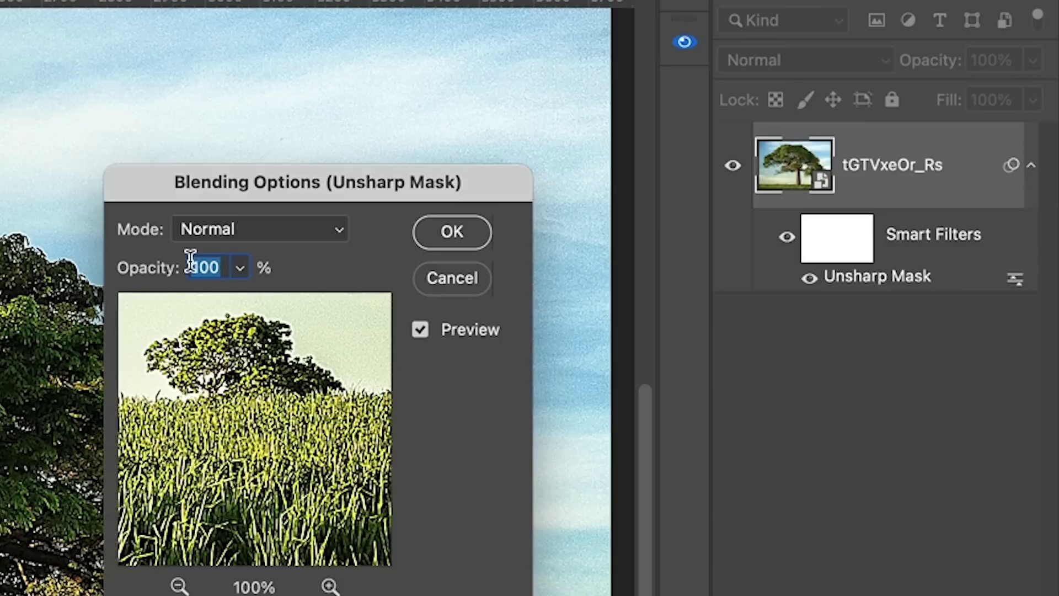
left_click(214, 229)
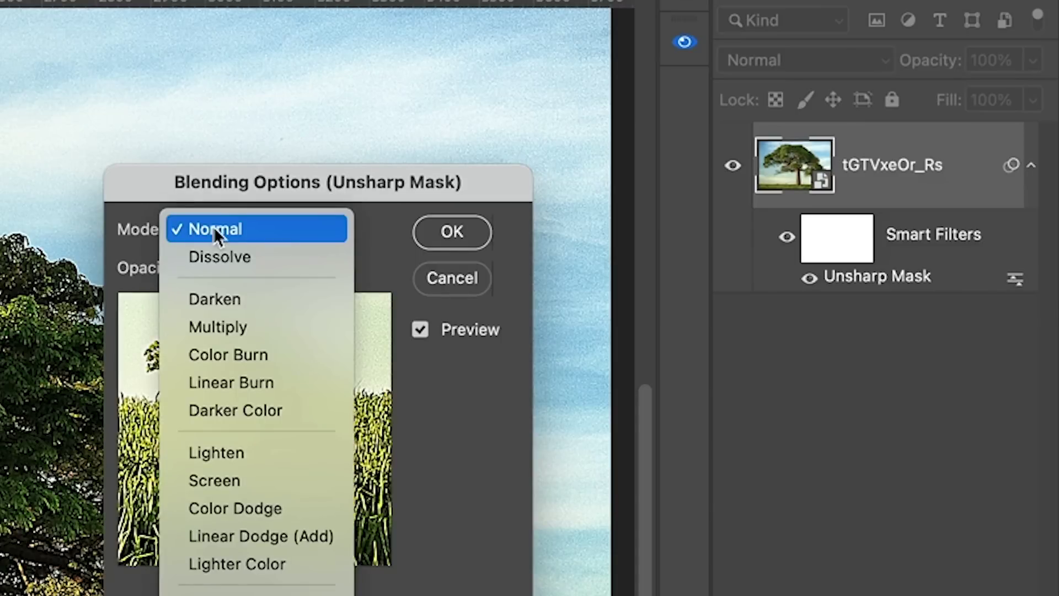
left_click(230, 298)
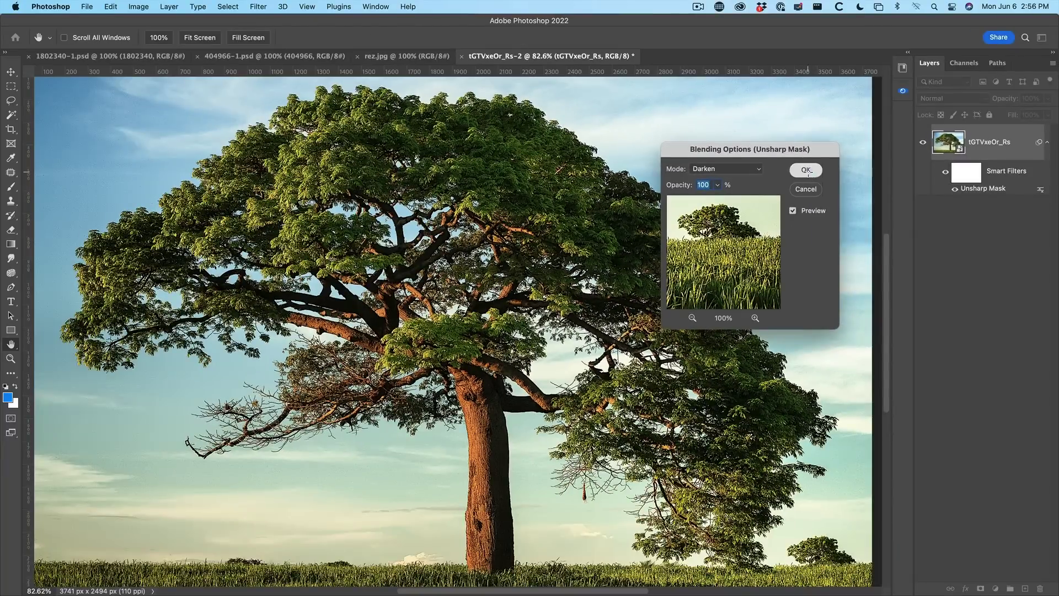
left_click(806, 170)
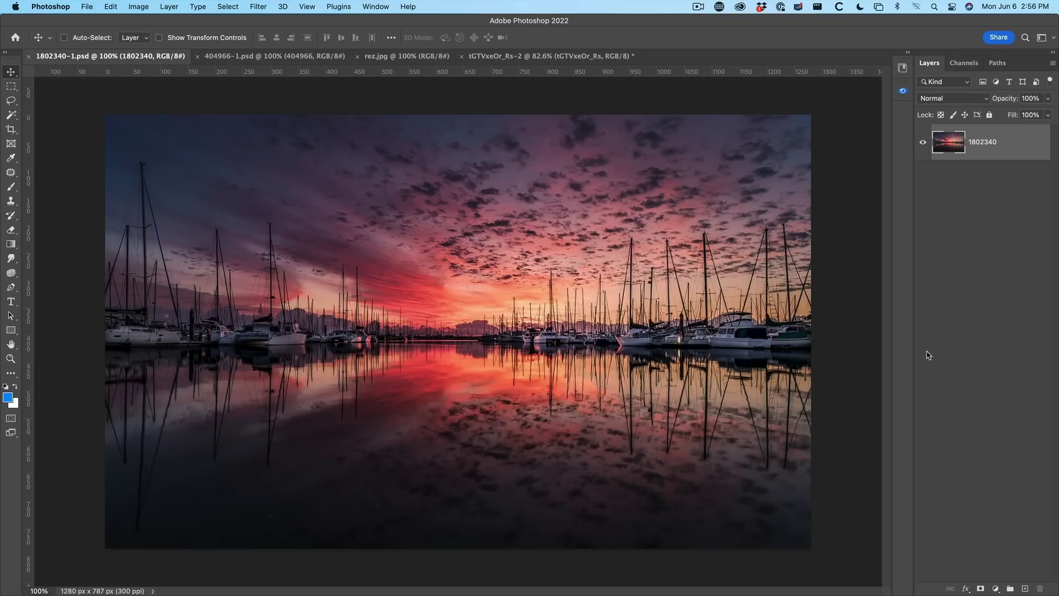
- Use the Camera Raw Filter to raise the sunset's saturation to +86 and vibrance to +75
left_click(258, 6)
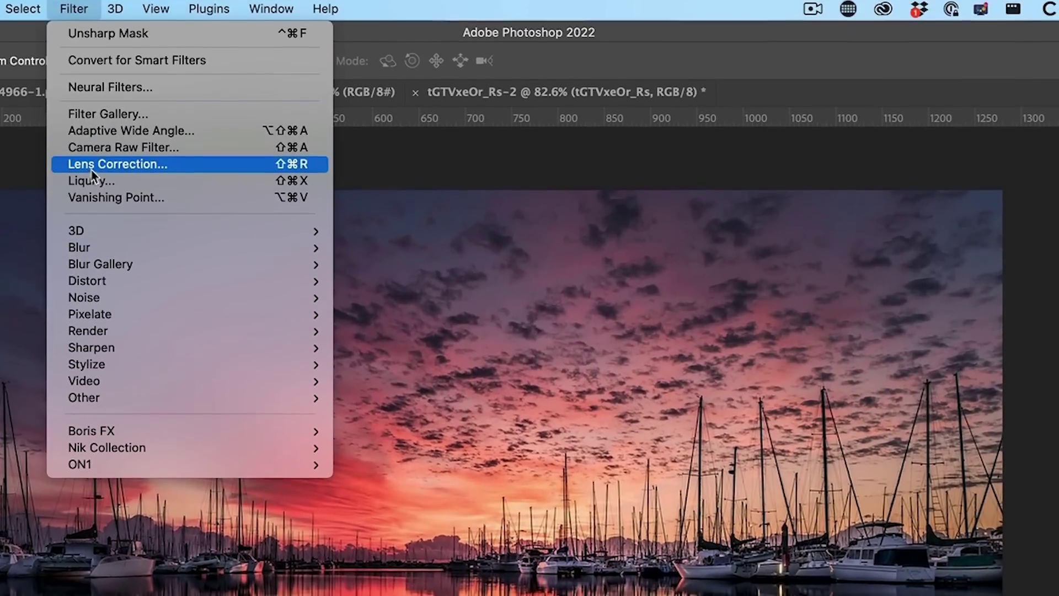
left_click(96, 147)
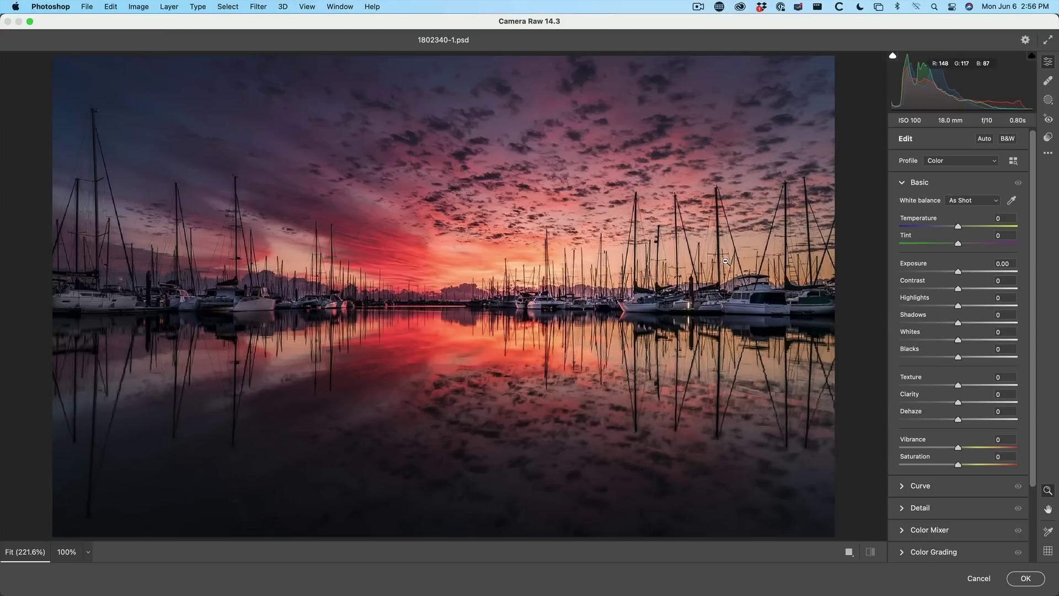
left_click_drag(958, 466, 1007, 470)
left_click_drag(958, 452, 1001, 450)
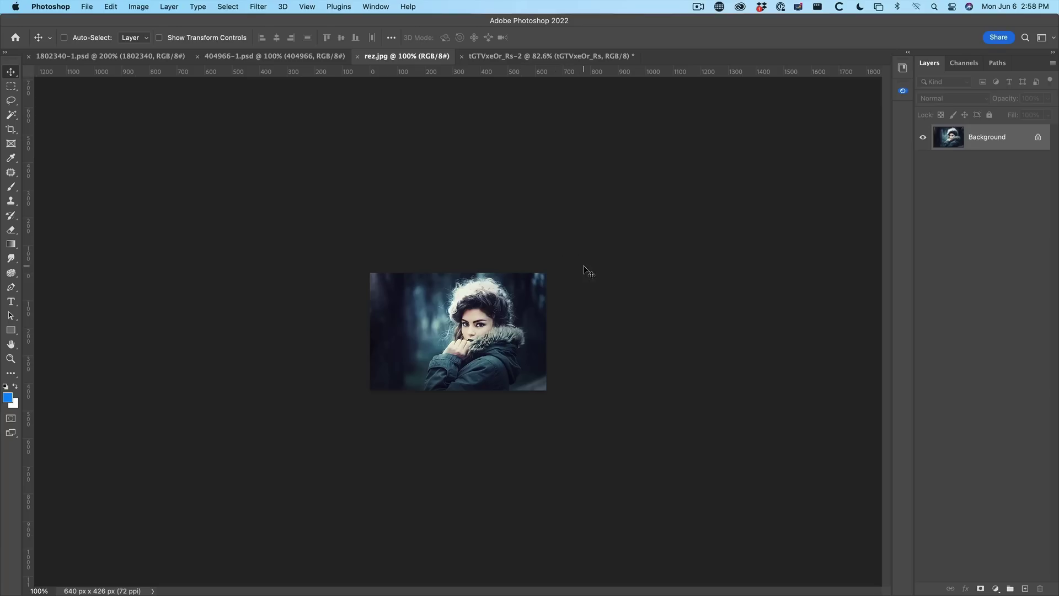
- Drop rez.jpg into the iceberg document, scale it to about 208%, and shift it right
left_click_drag(448, 290, 299, 56)
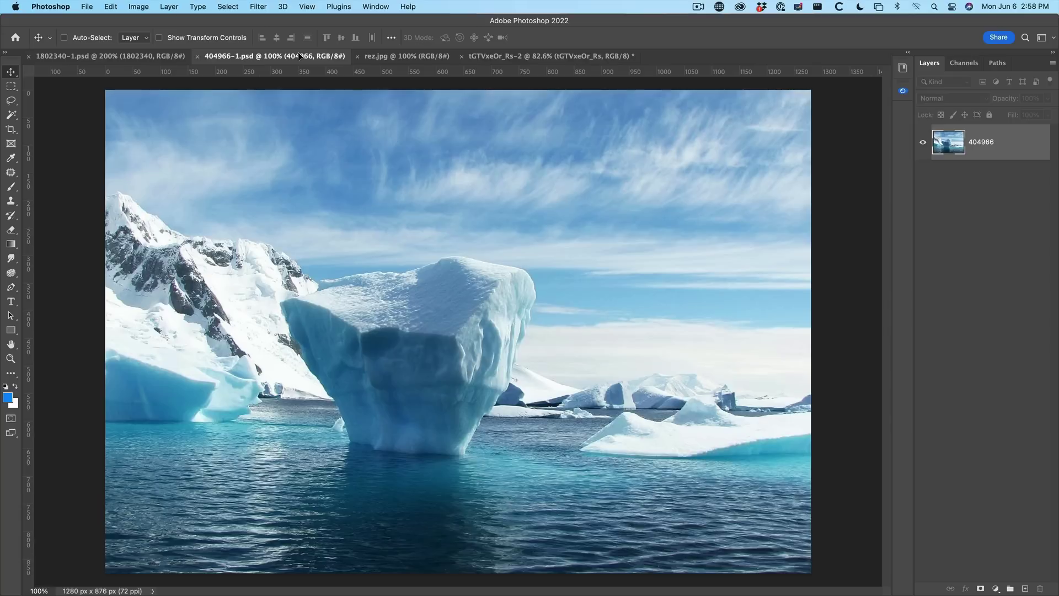
left_click_drag(545, 321, 568, 323)
left_click_drag(507, 299, 736, 176)
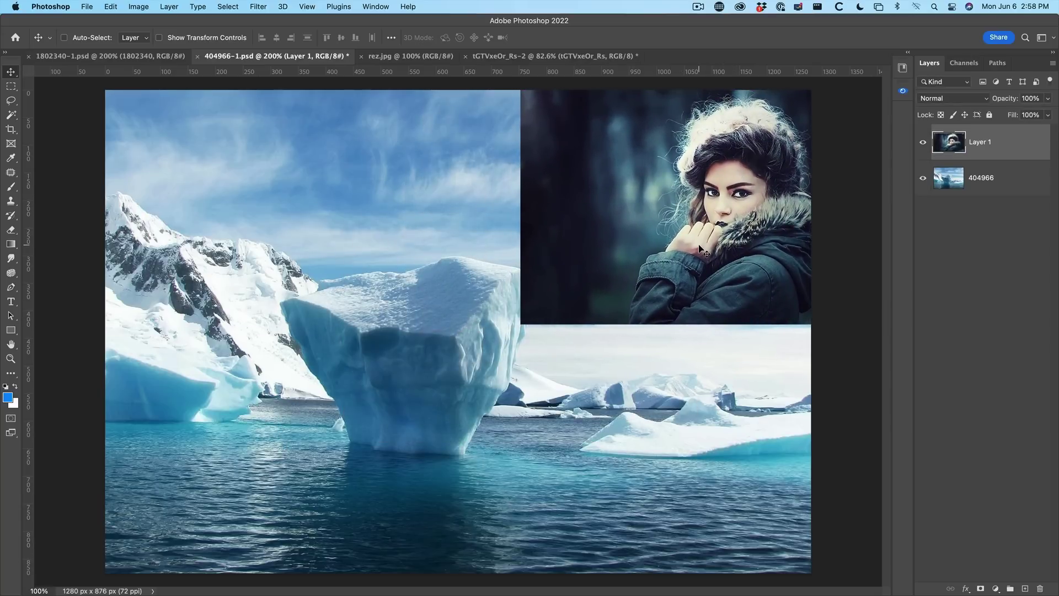
key("super+t")
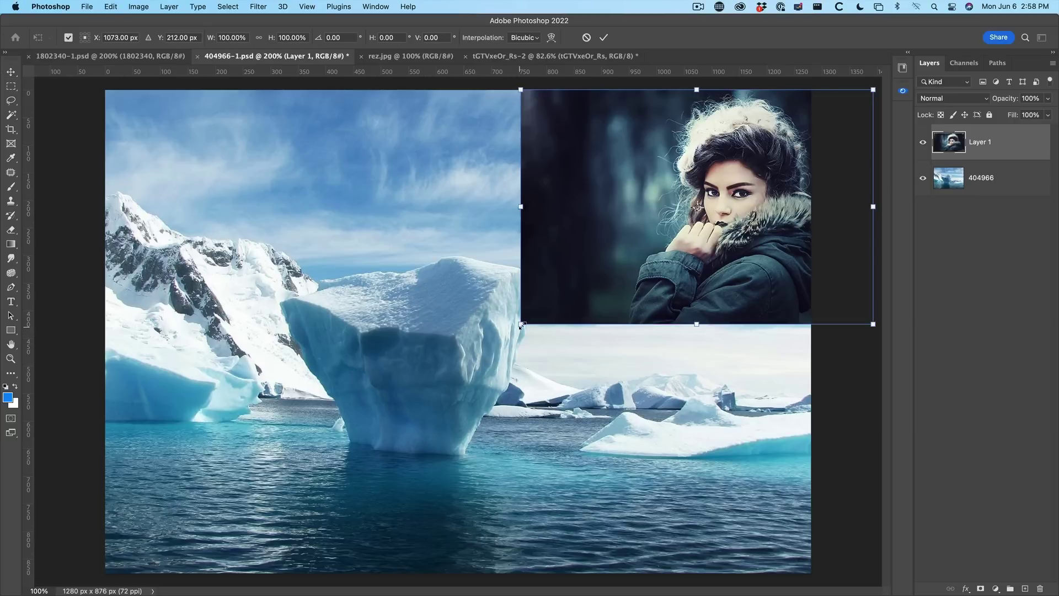
left_click_drag(522, 325, 135, 581)
key("Return")
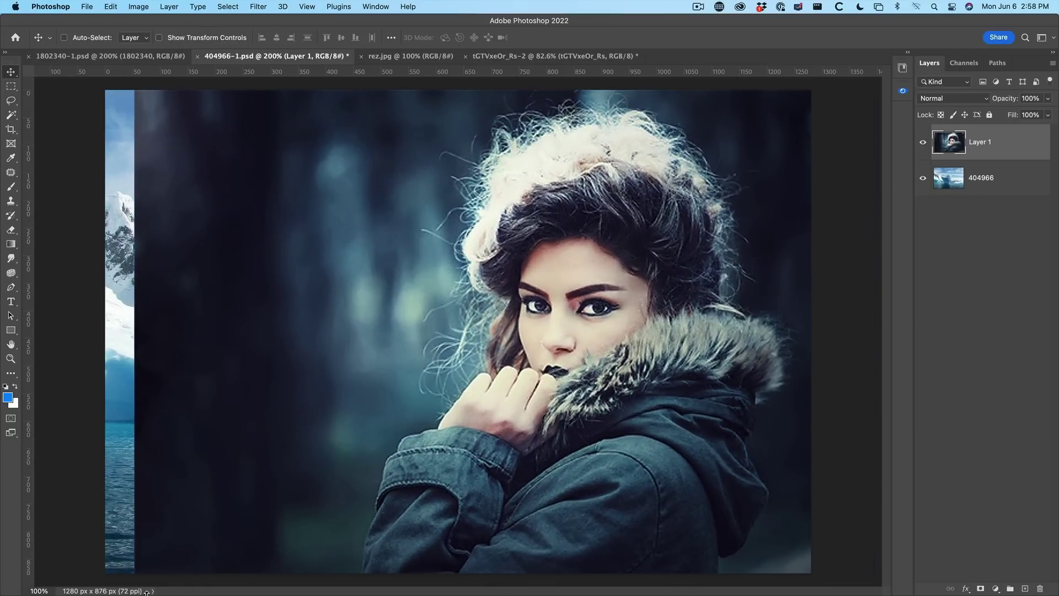
left_click_drag(557, 326, 610, 325)
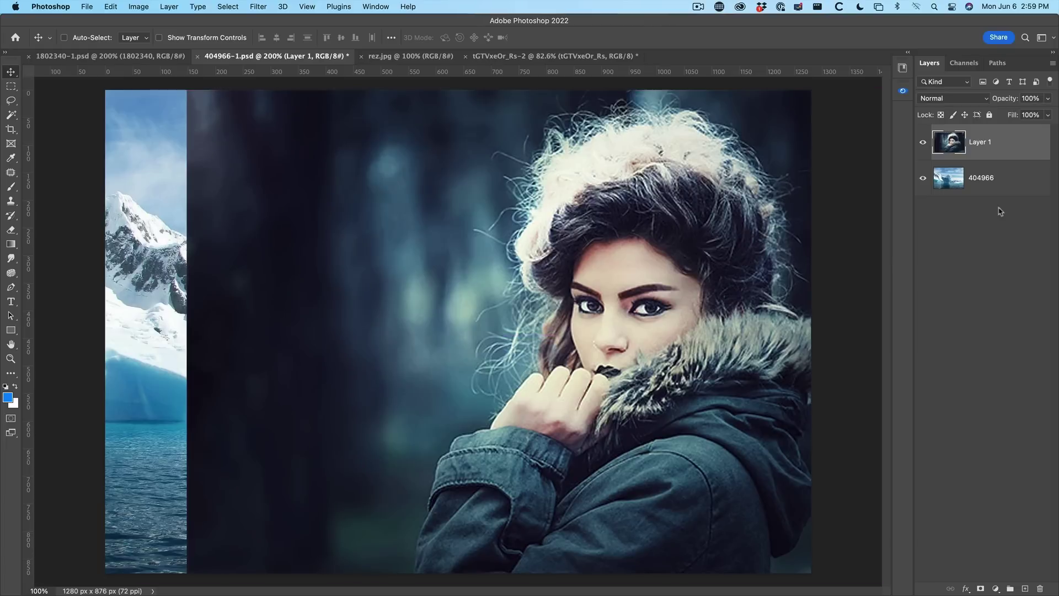
- Fade the portrait's left side into the icebergs with a gradient layer mask
left_click(980, 589)
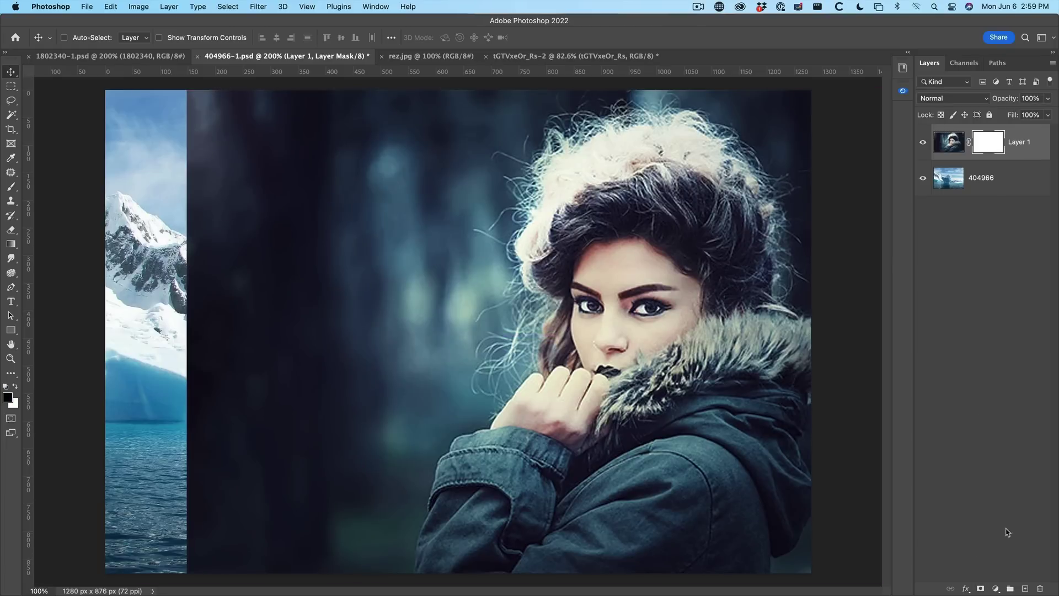
left_click(11, 244)
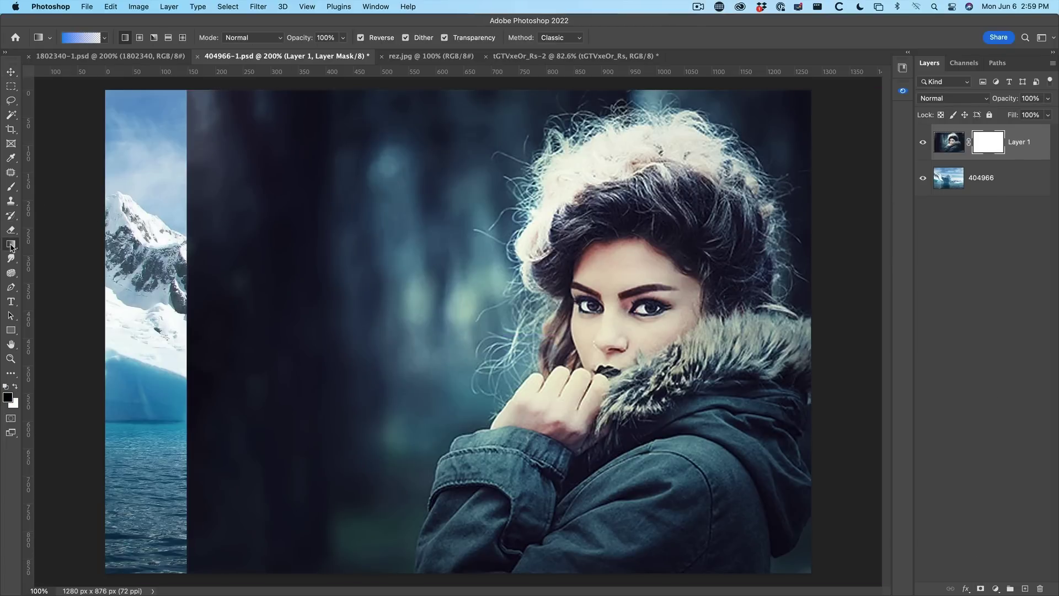
left_click_drag(618, 231, 338, 231)
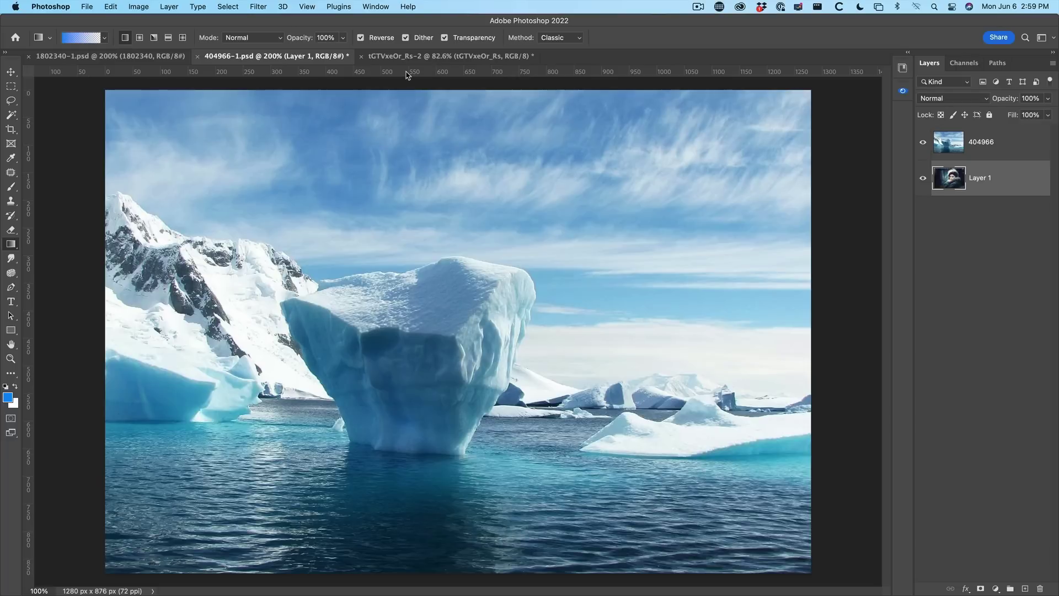
- Open rez.jpg from Bridge's images folder in Camera Raw
key("super+Tab")
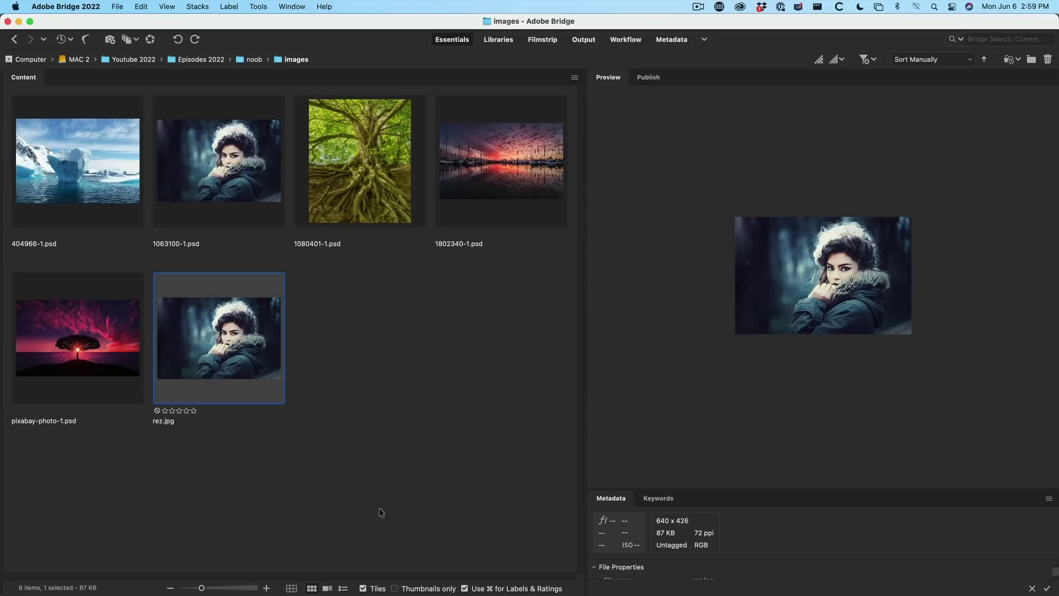
right_click(219, 337)
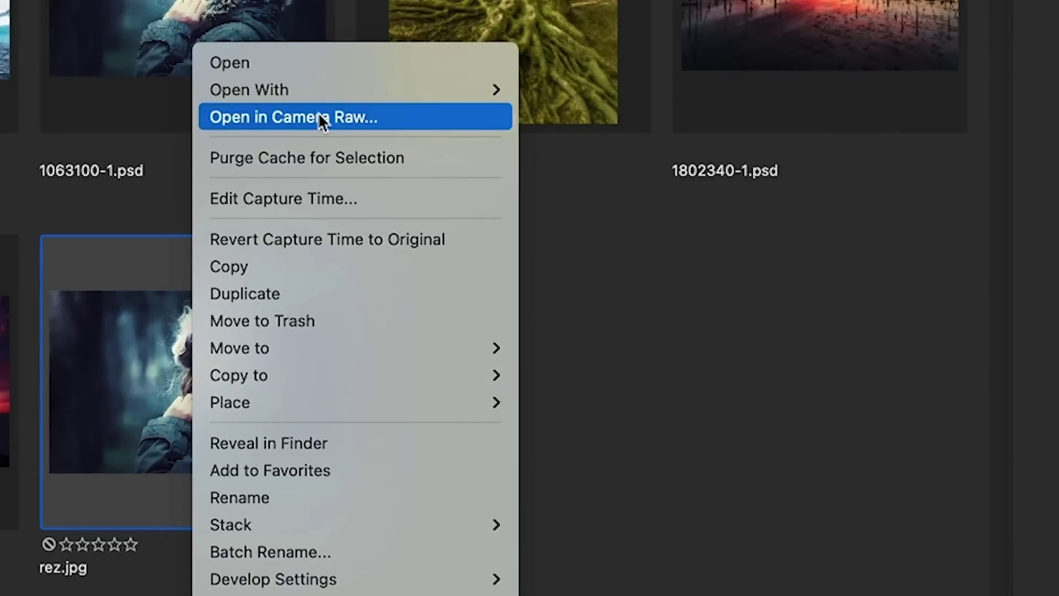
left_click(317, 112)
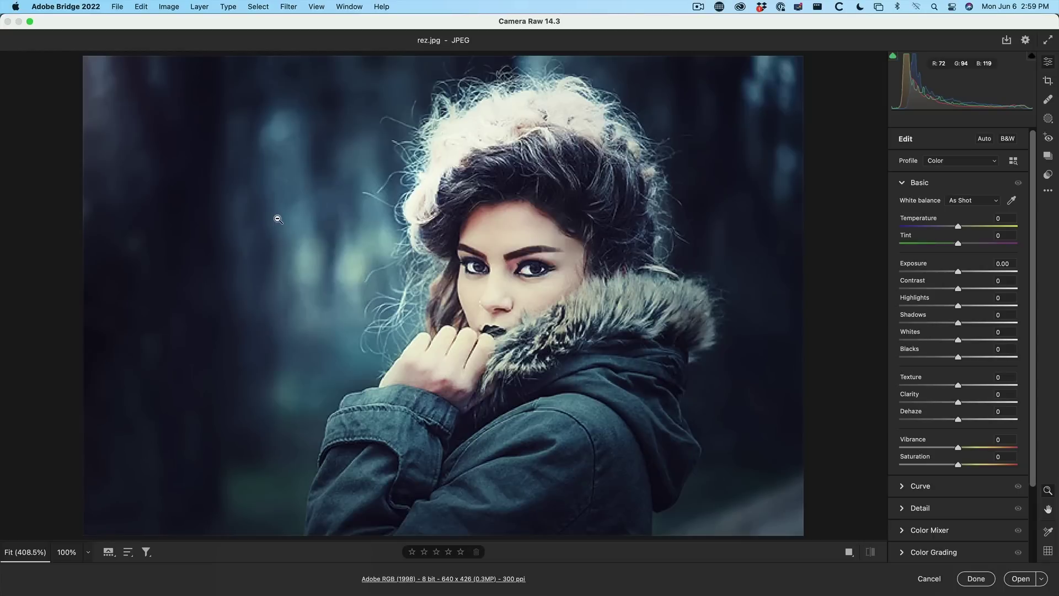
- Make a 1280 x 852 Super Resolution copy of the portrait and view rez-Enhanced.dng
right_click(573, 214)
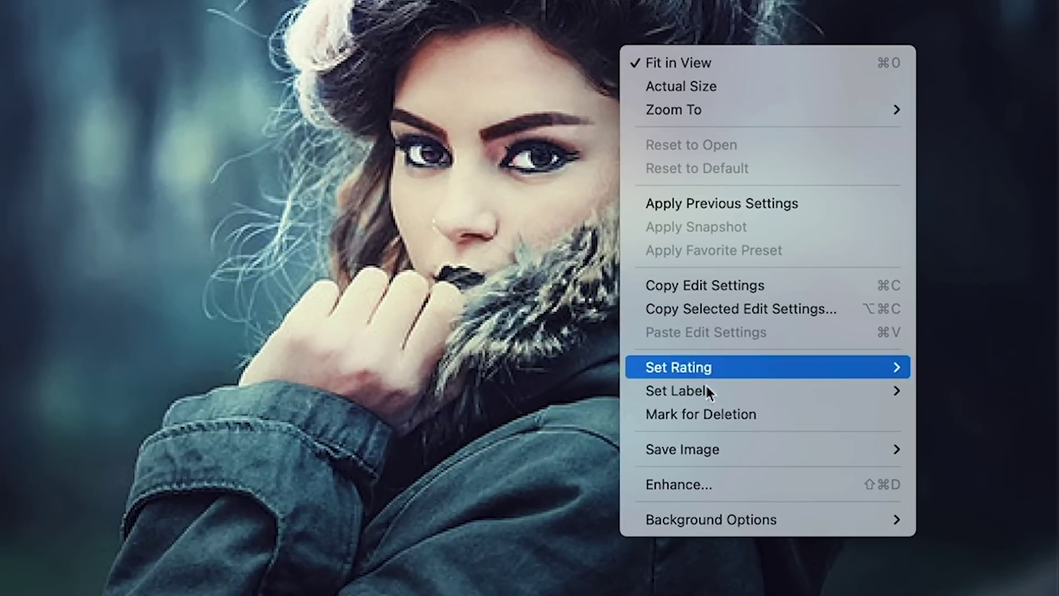
left_click(706, 485)
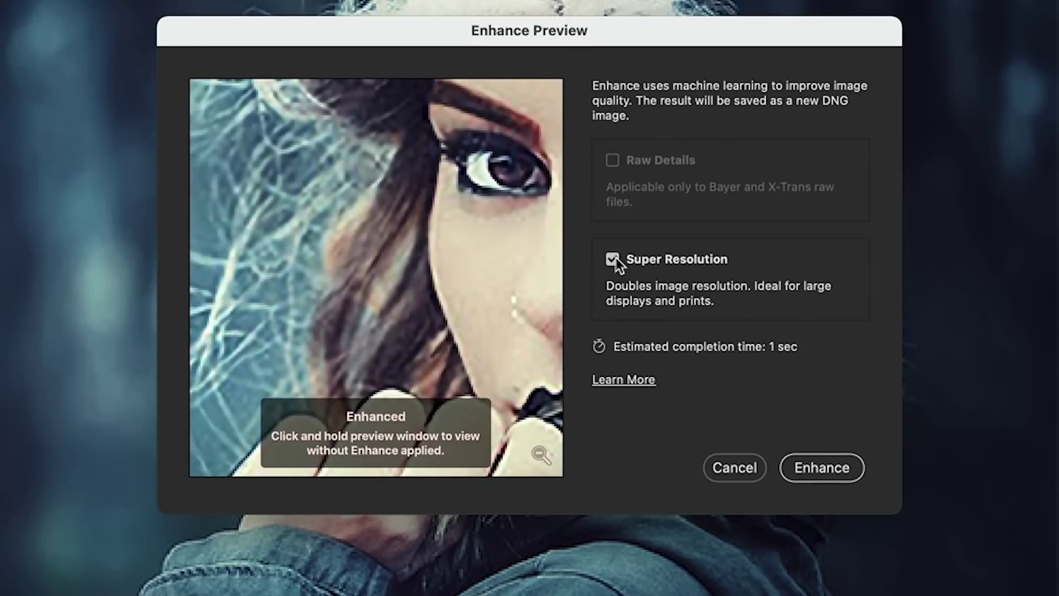
left_click(823, 470)
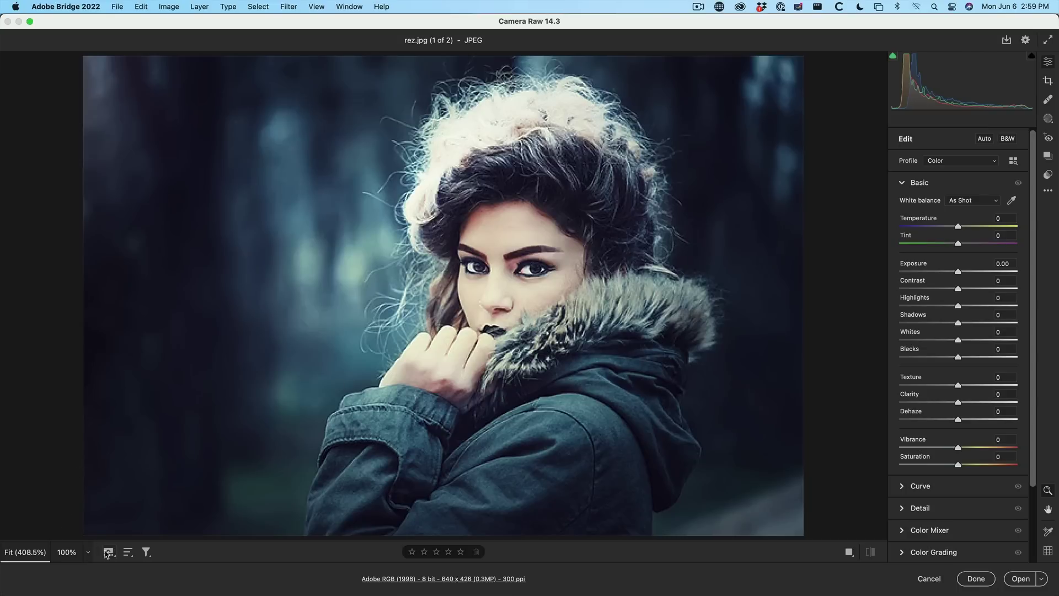
left_click(108, 551)
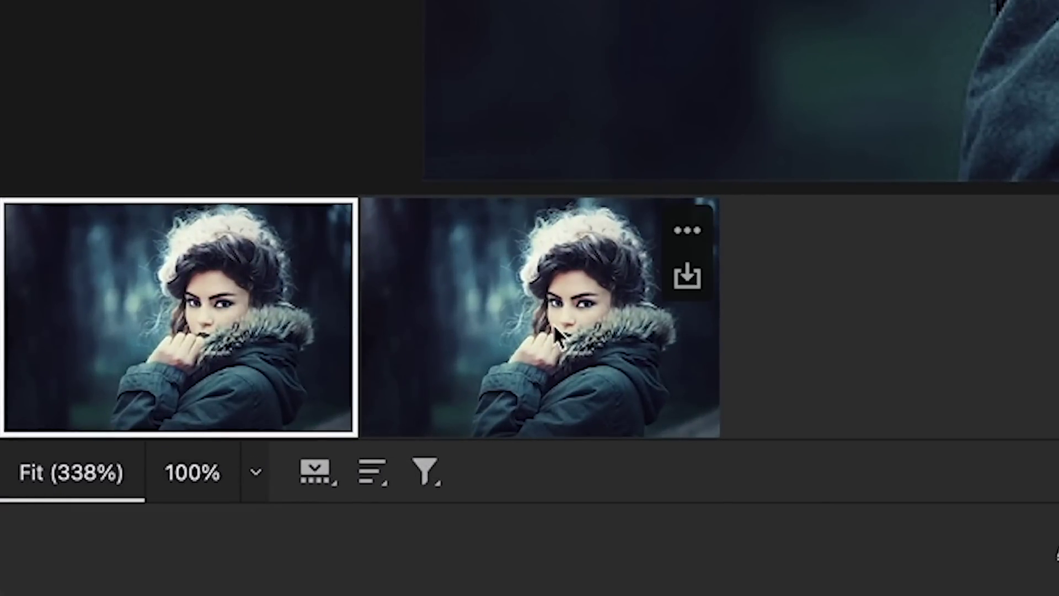
left_click(527, 297)
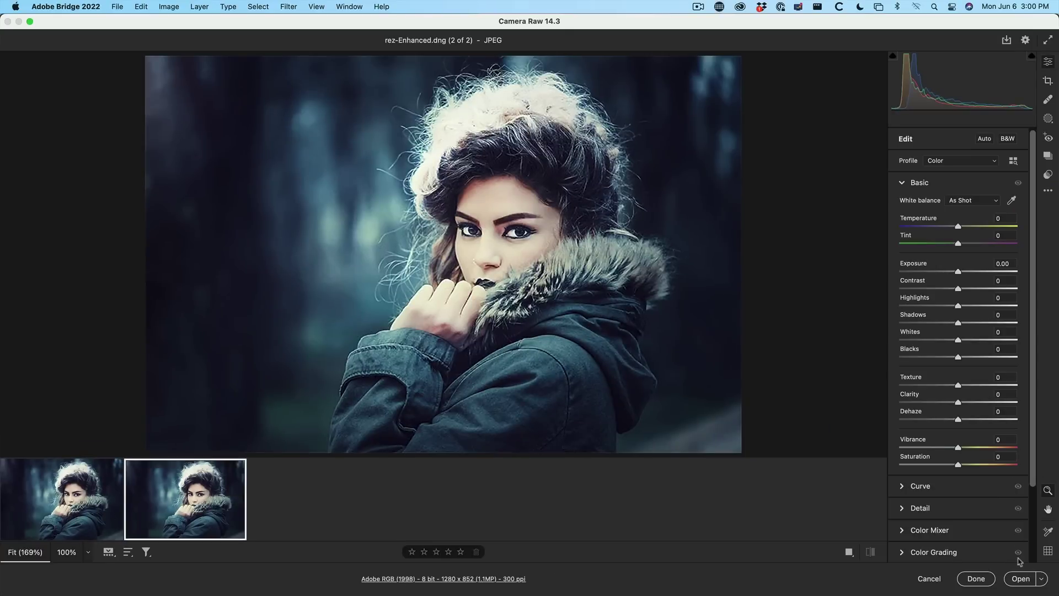
- Paste the enhanced portrait into 404966-1.psd as Layer 1 and stack the iceberg layer above it
left_click(1022, 579)
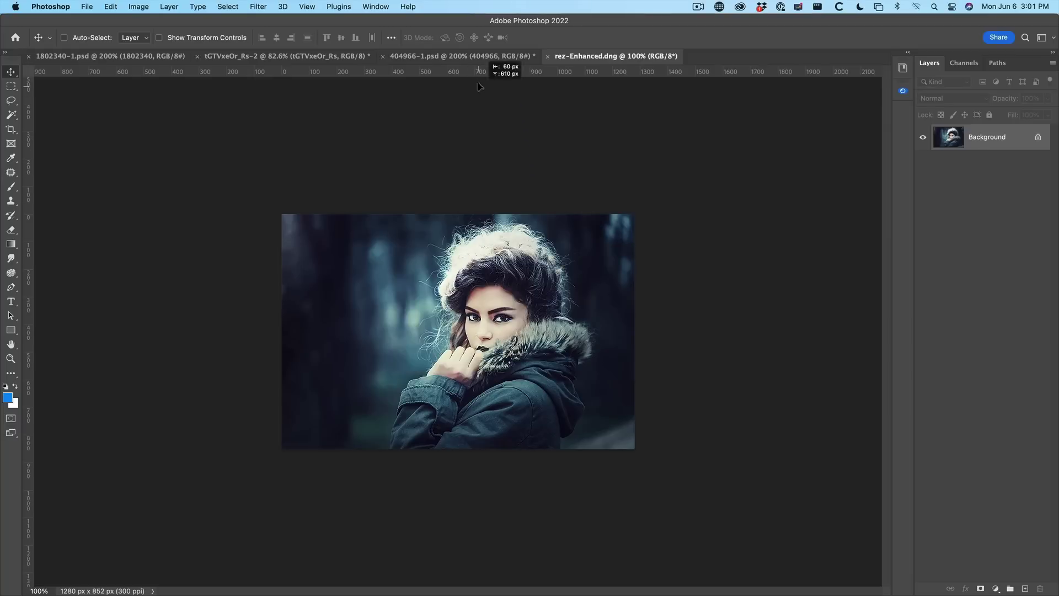
left_click(478, 56)
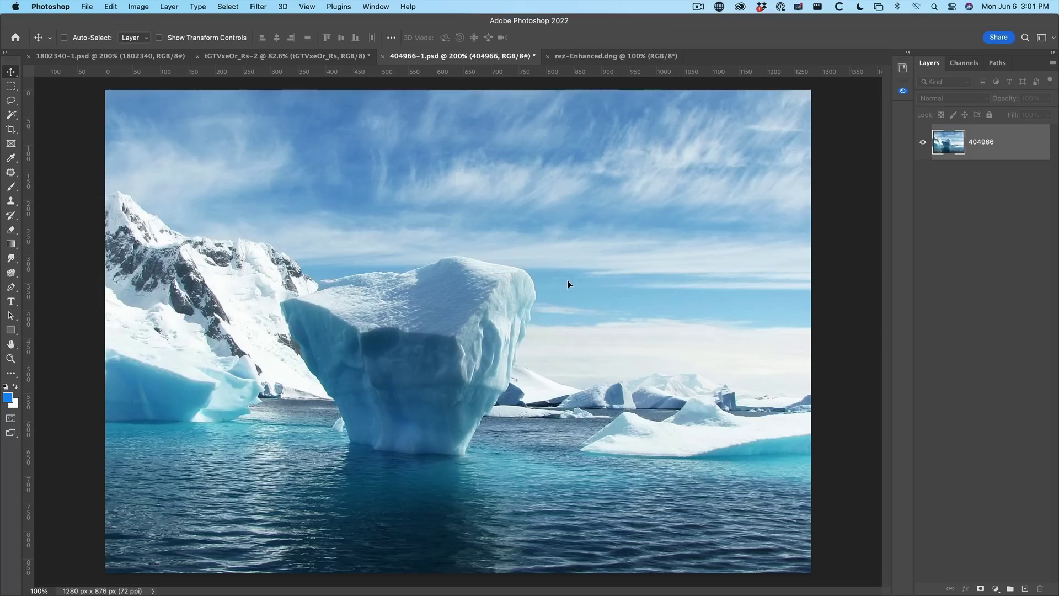
key("ctrl+v")
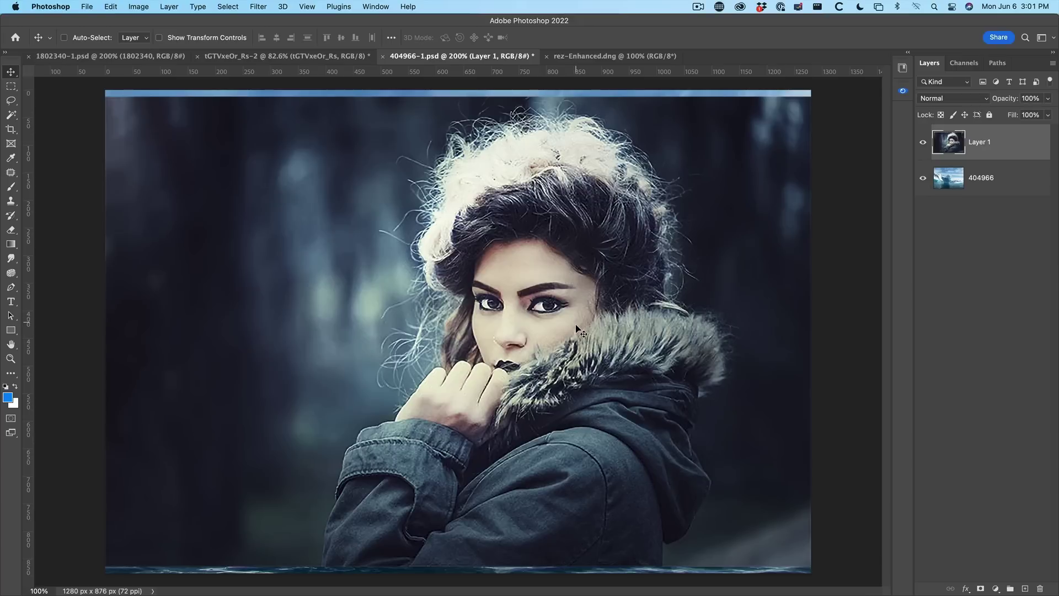
left_click_drag(586, 353, 586, 357)
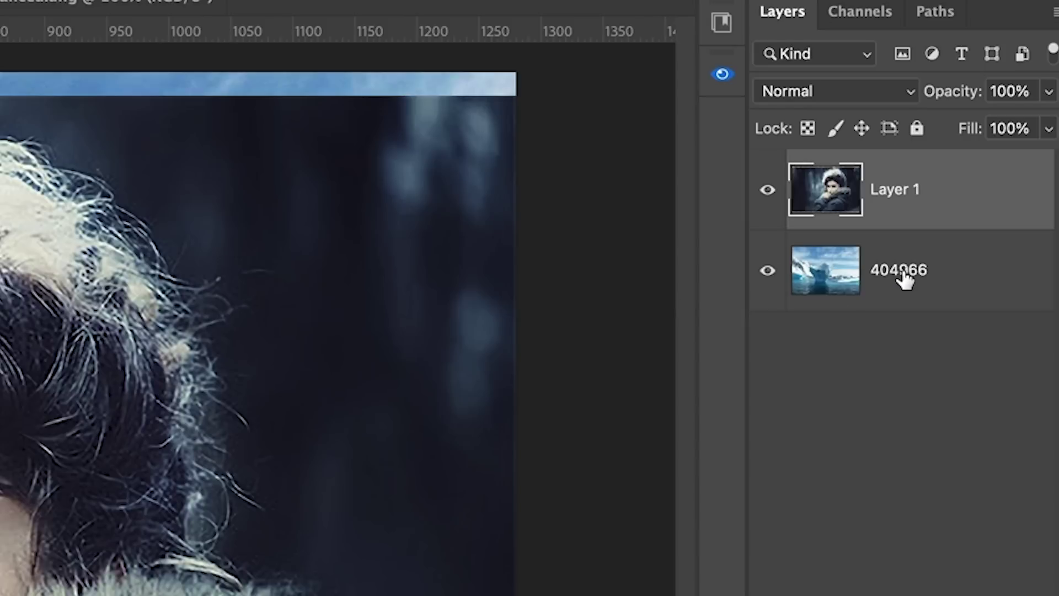
left_click_drag(901, 265, 887, 164)
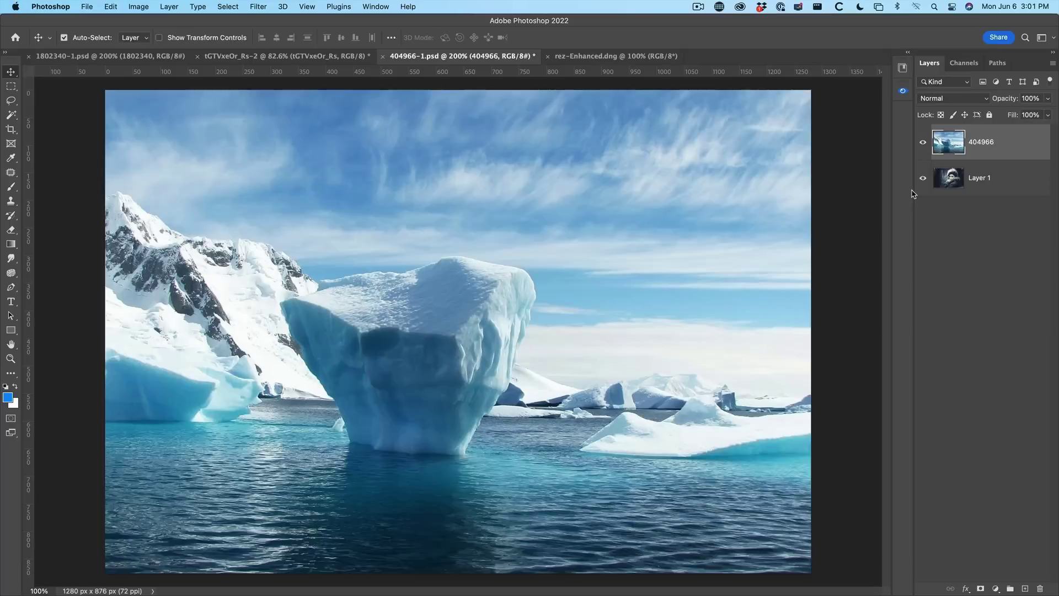
- Scale the iceberg layer down slightly and move it back below Layer 1
key("super+t")
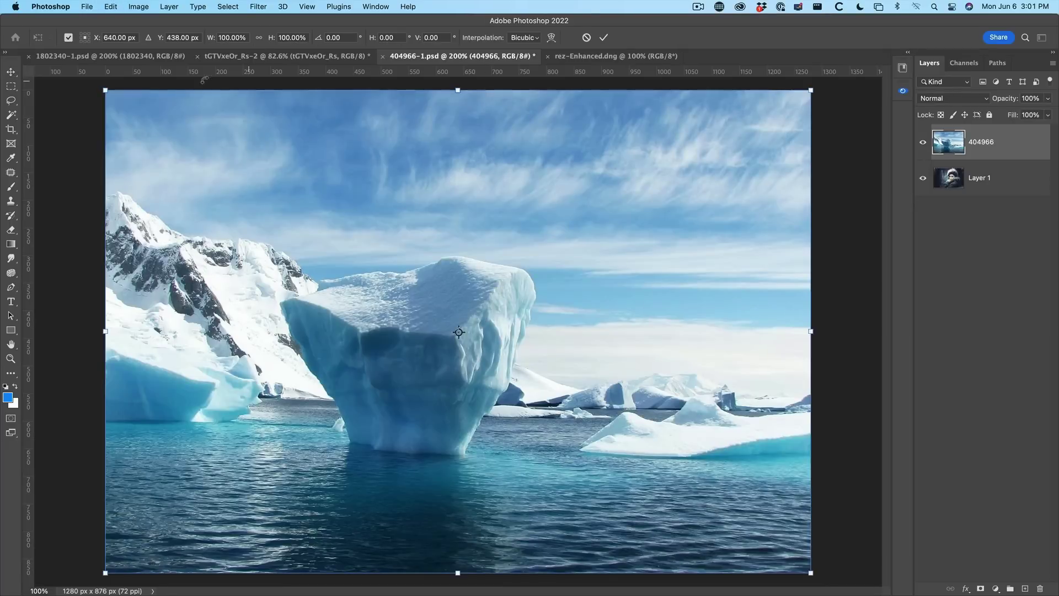
mouse_move(105, 89)
left_mouse_down()
mouse_move(137, 113)
mouse_move(122, 102)
left_mouse_up()
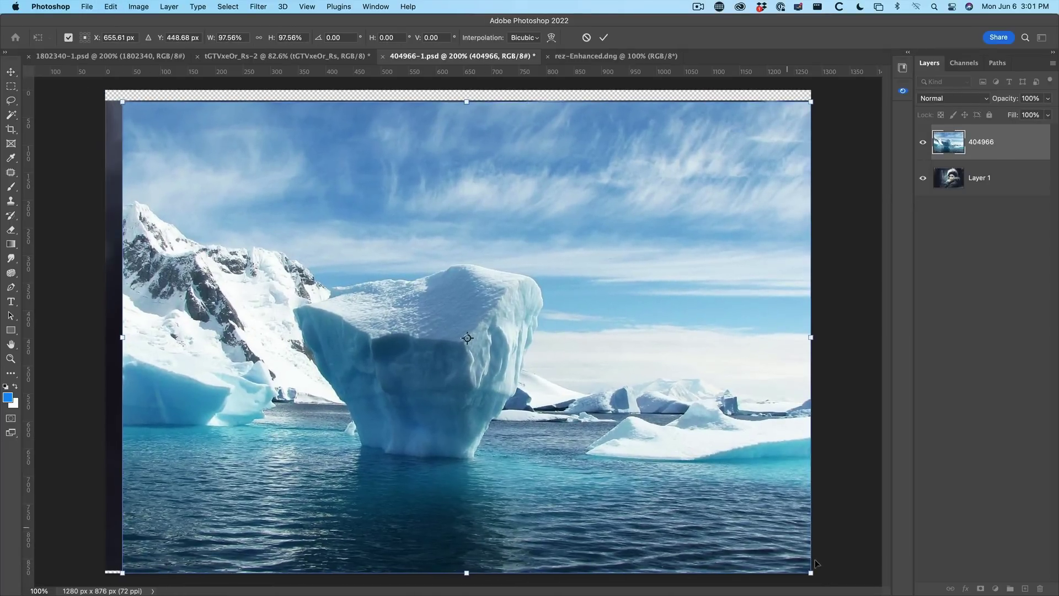
mouse_move(812, 575)
left_mouse_down()
mouse_move(800, 561)
mouse_move(810, 568)
left_mouse_up()
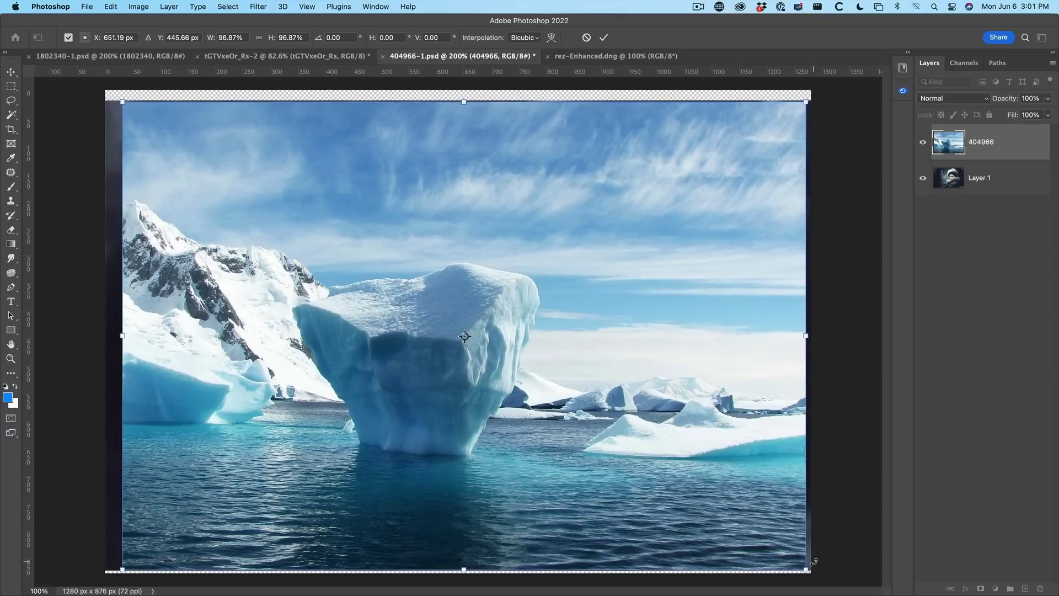
key("Return")
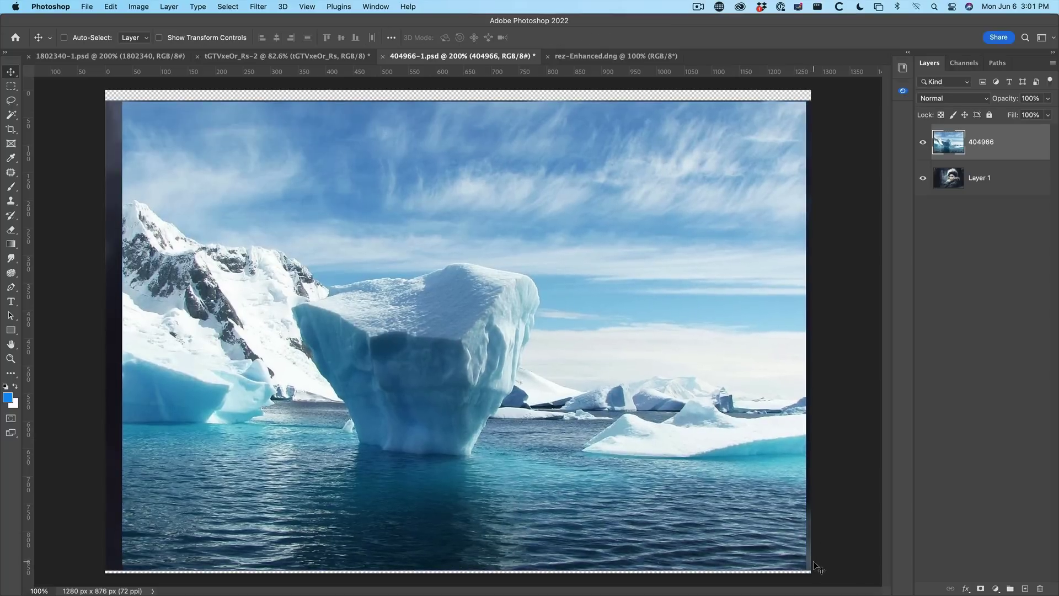
left_click_drag(973, 134, 980, 190)
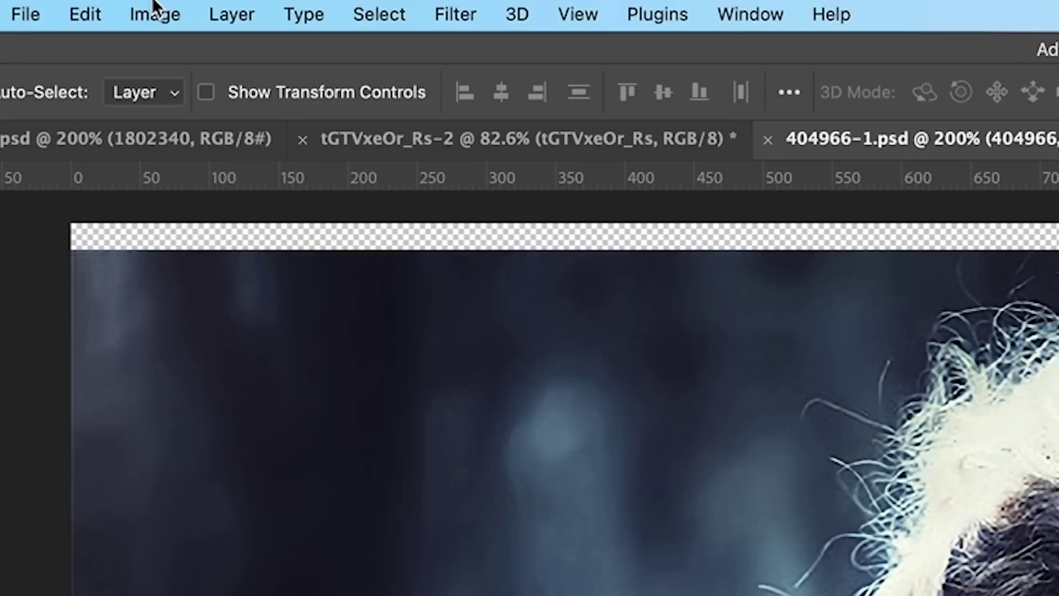
- Trim the transparent pixels from the canvas edges
left_click(139, 6)
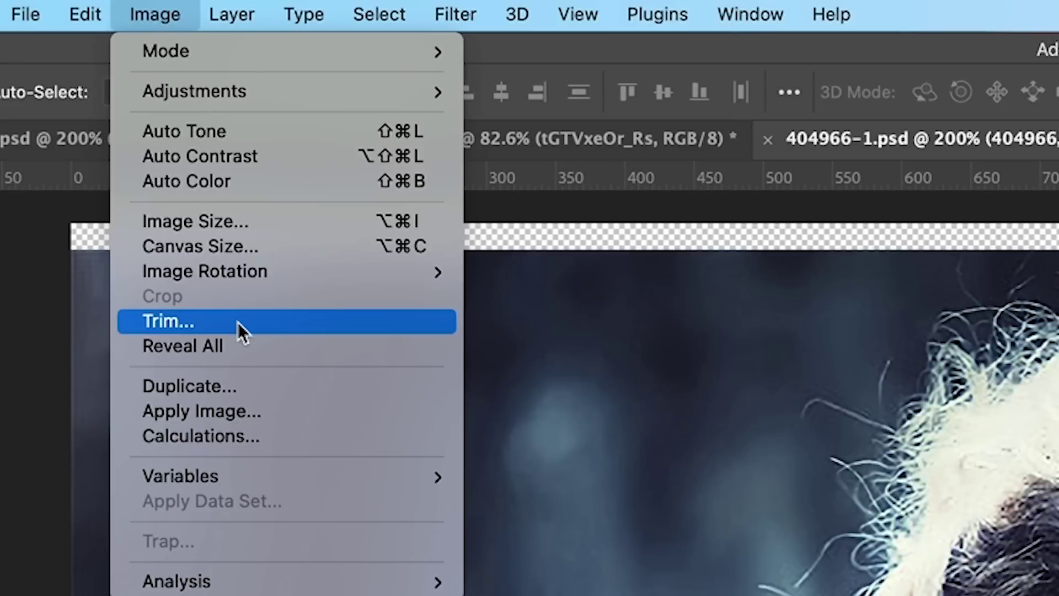
key("Escape")
key("i")
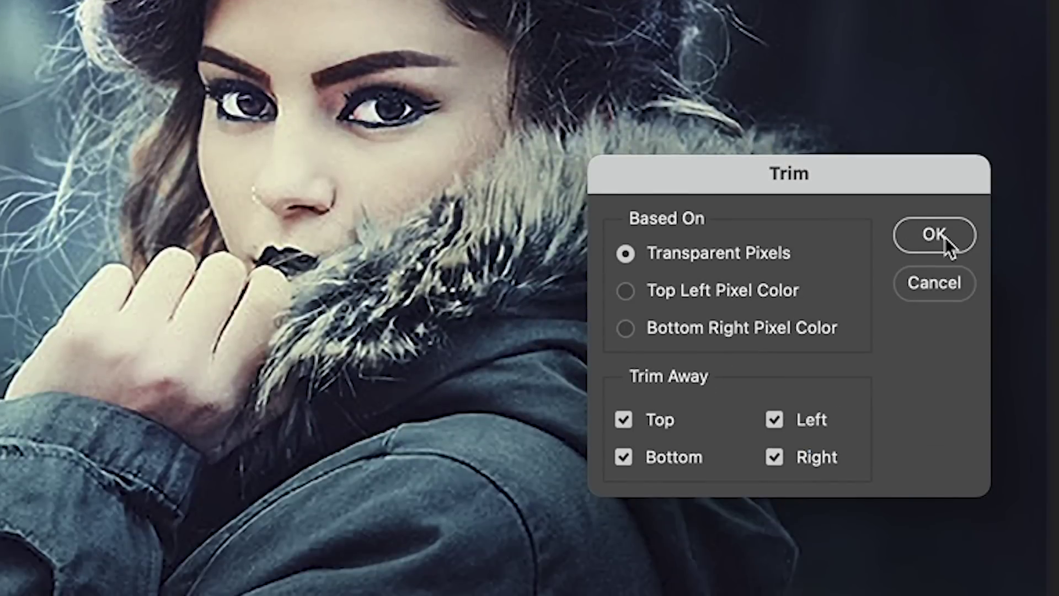
left_click(934, 234)
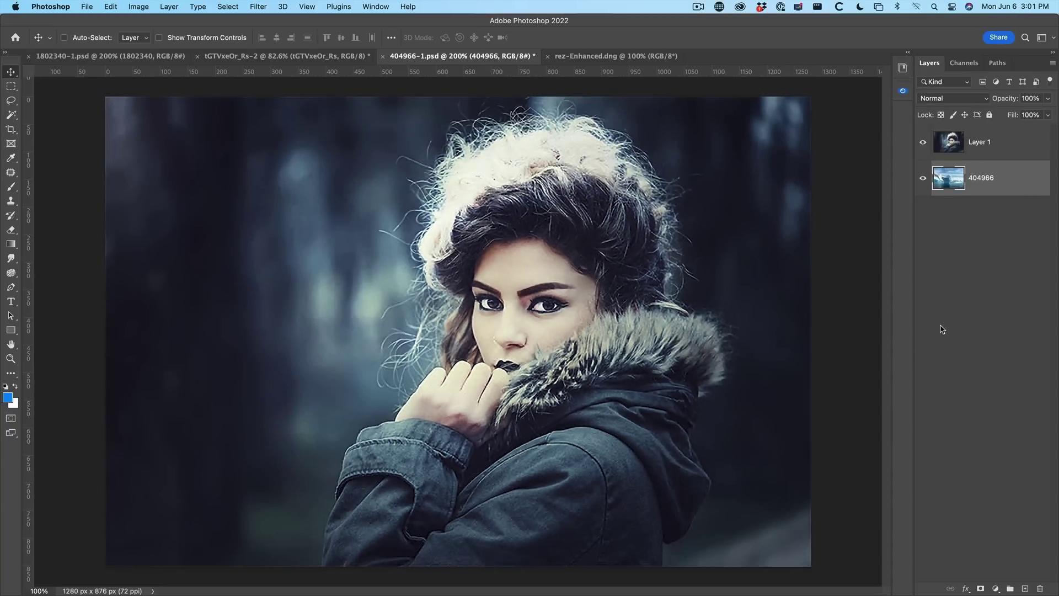
- Shift Layer 1 about 99 px right and fade its left side with a black-to-white gradient mask
left_click(980, 143)
left_click_drag(512, 223, 585, 223)
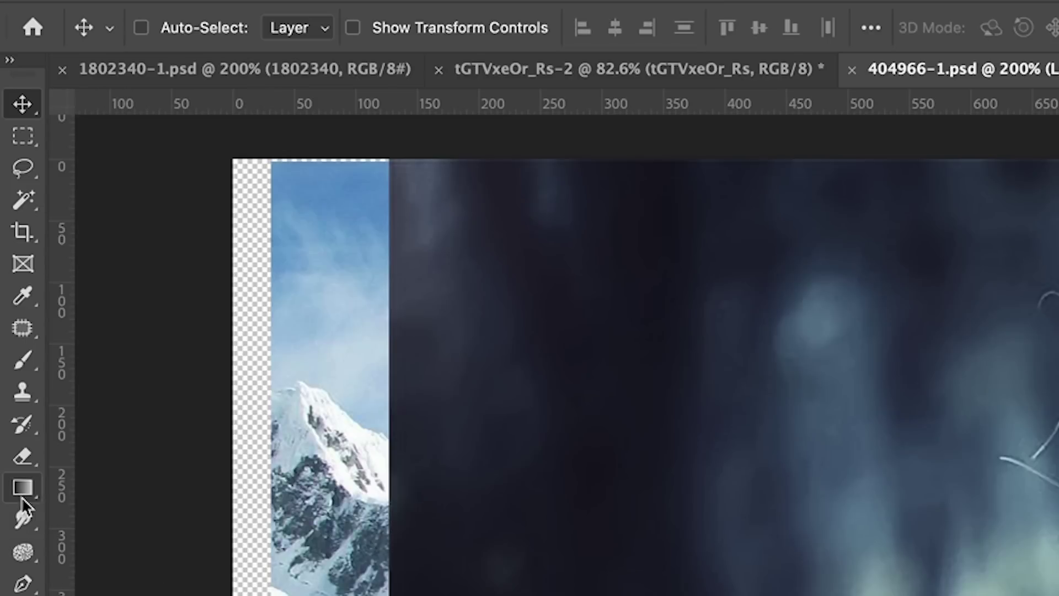
left_click_drag(22, 488, 136, 493)
left_click(232, 28)
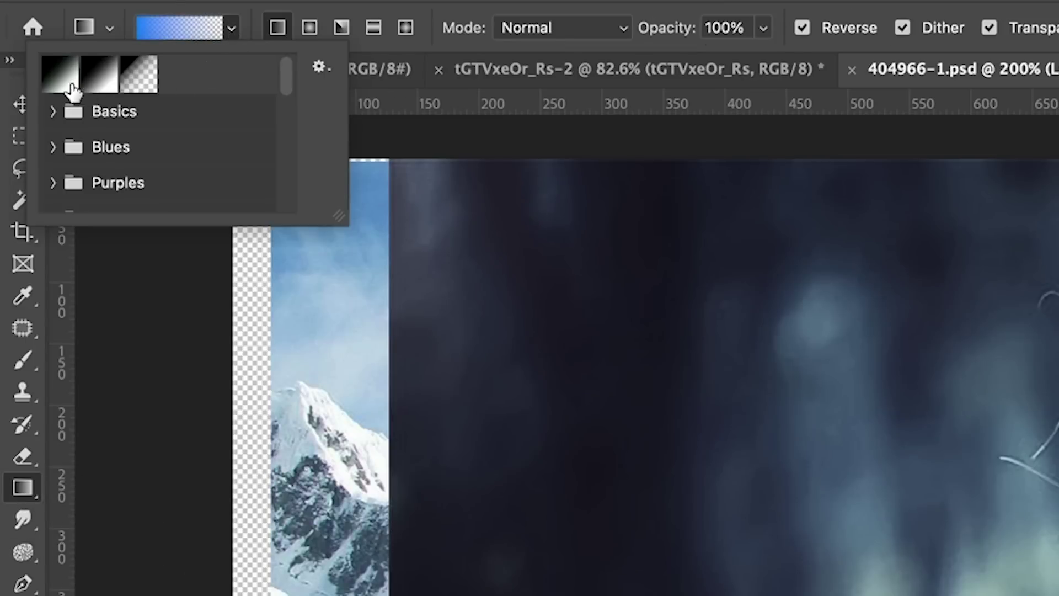
left_click(58, 71)
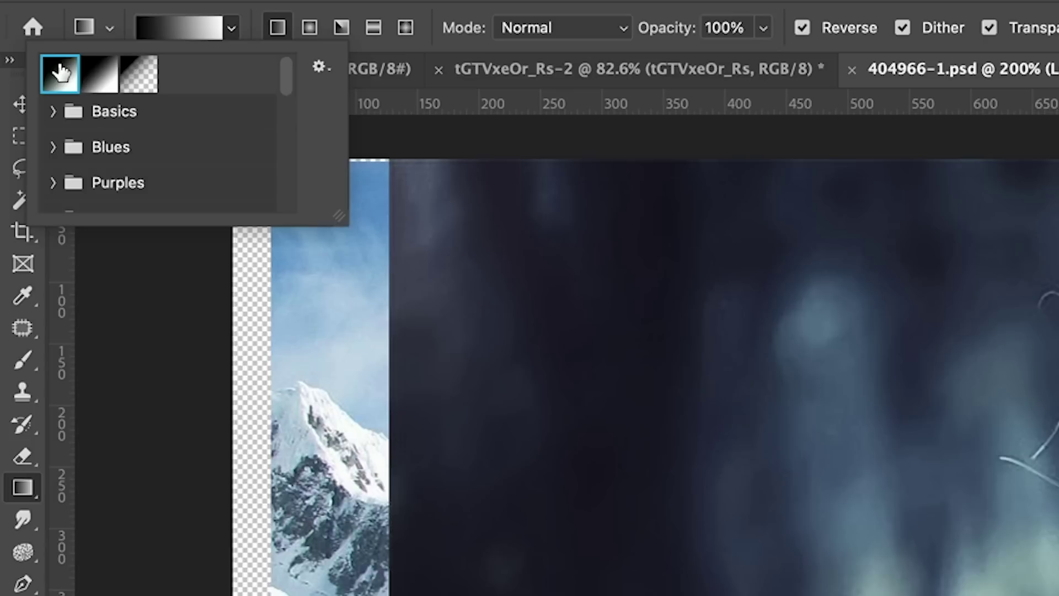
left_click(216, 6)
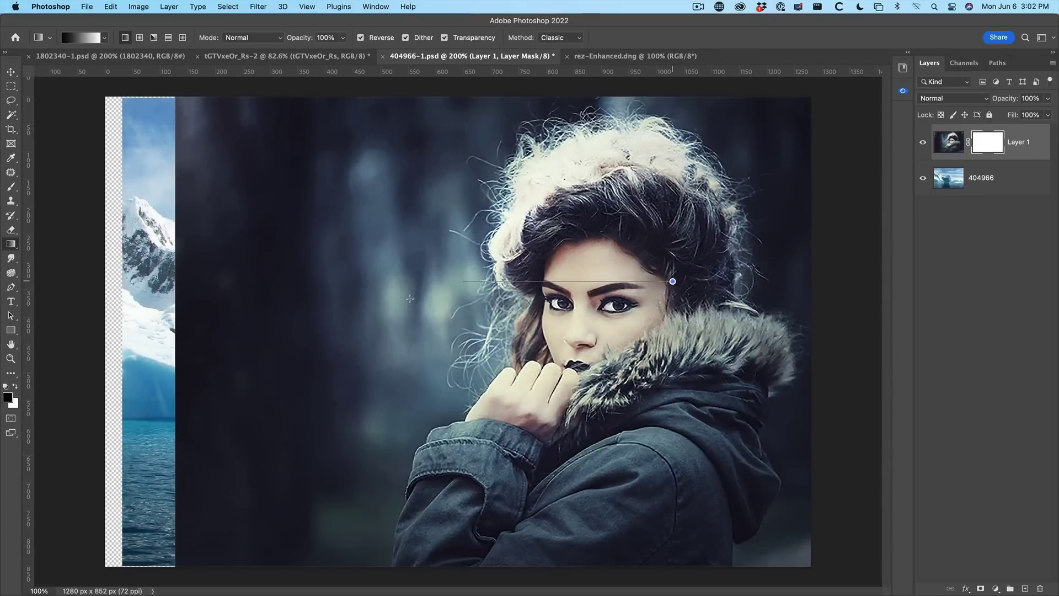
left_click_drag(634, 300, 330, 299)
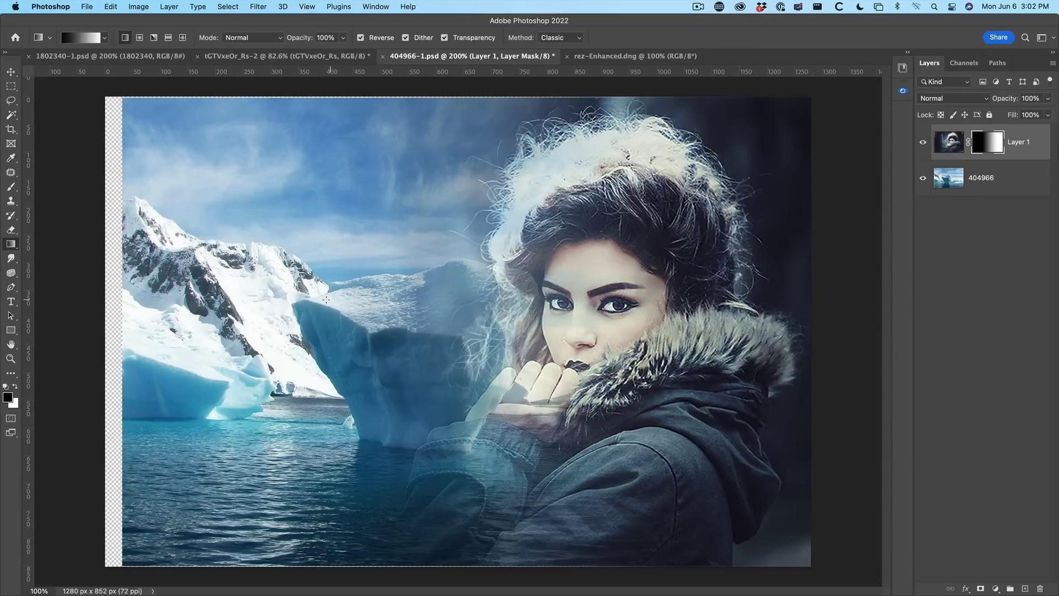
left_click_drag(401, 269, 367, 268)
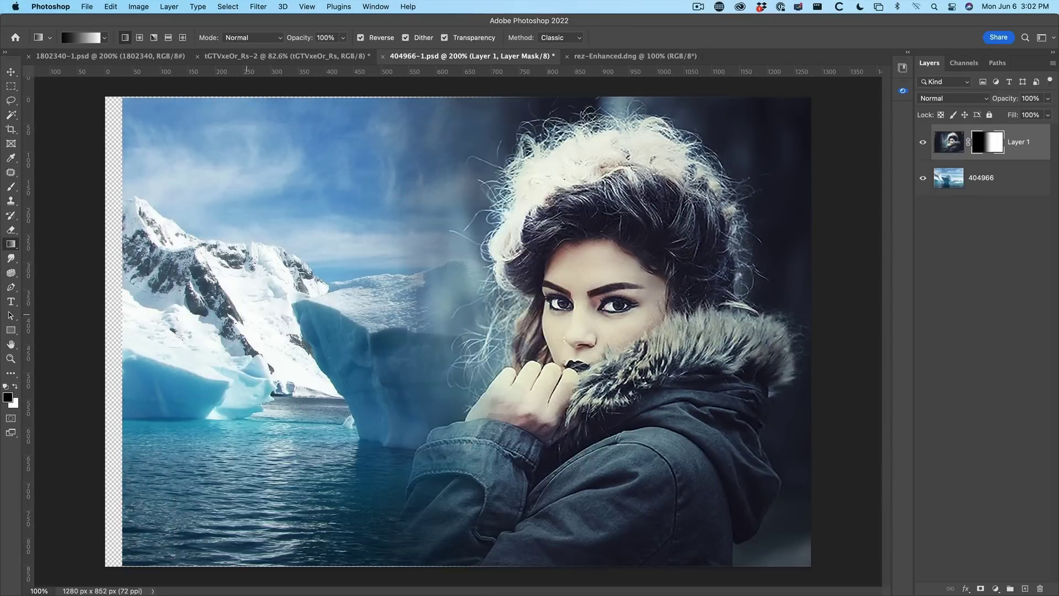
left_click(137, 6)
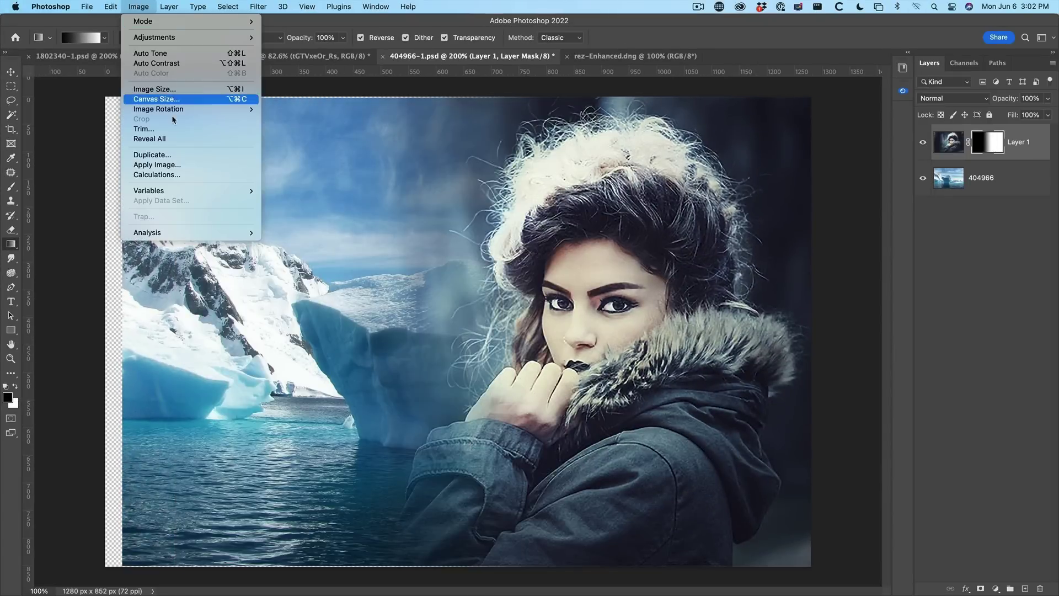
left_click(144, 128)
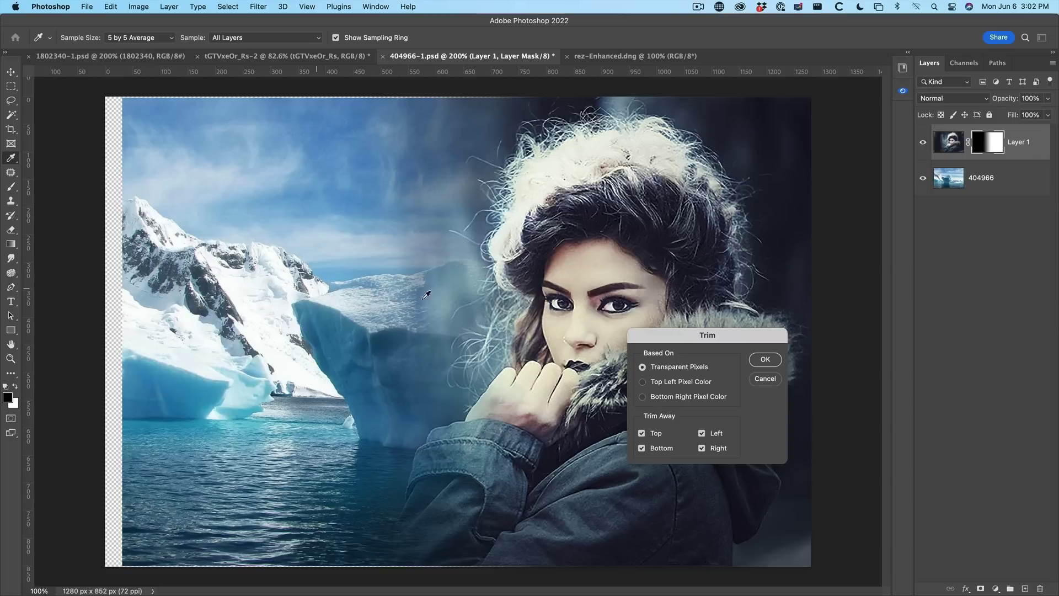